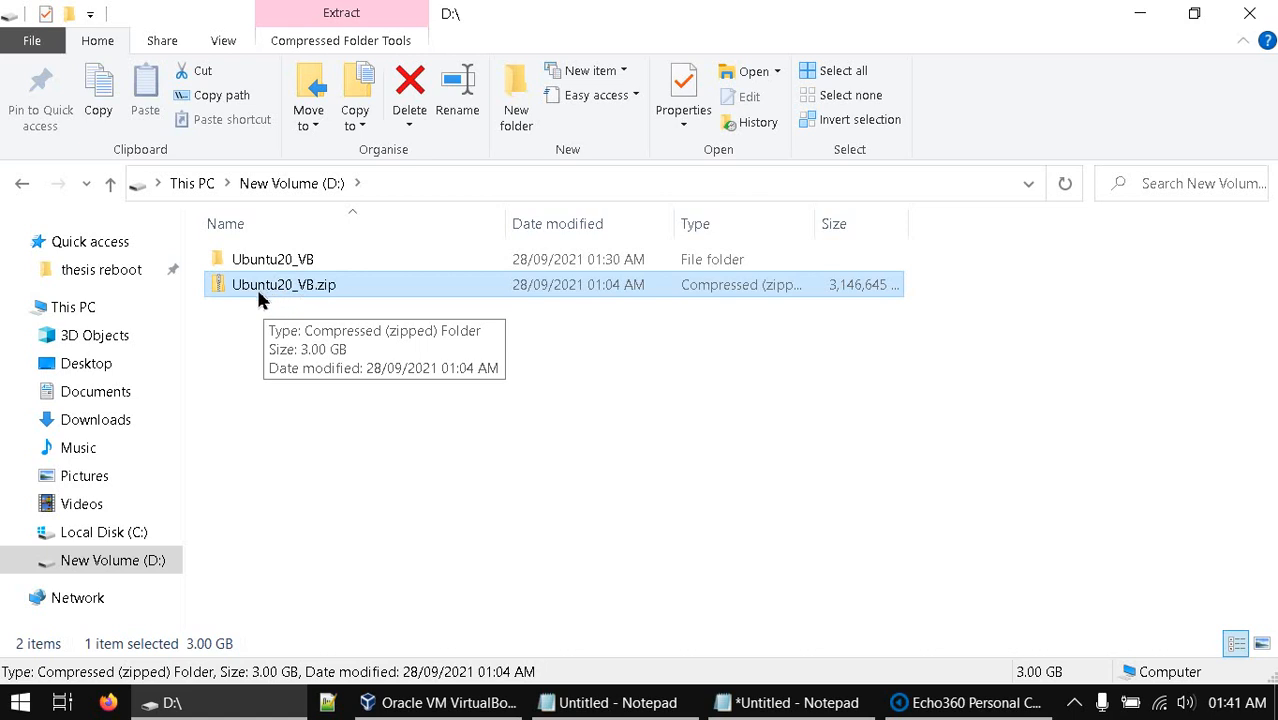
Browse to D:\Ubuntu20_VB\Ubuntu20 in File Explorer to show the 7.58 GB Ubuntu20.vdi
right_click(264, 288)
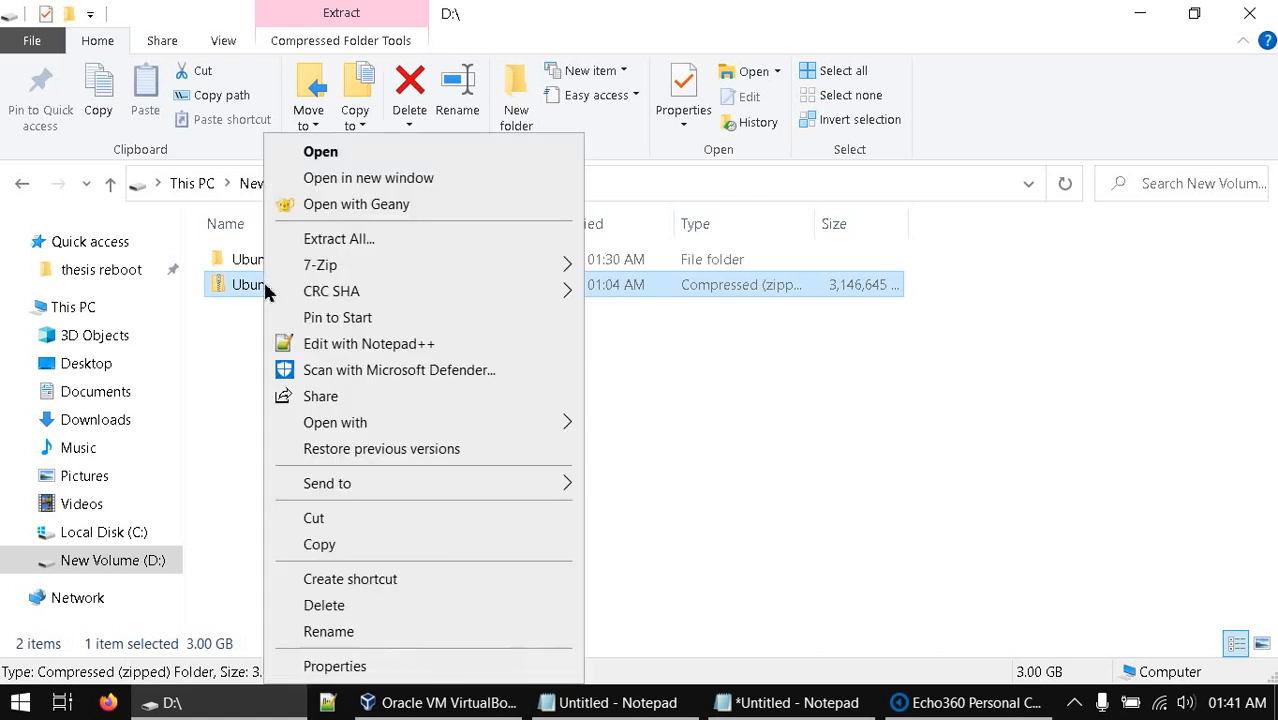
mouse_move(313, 277)
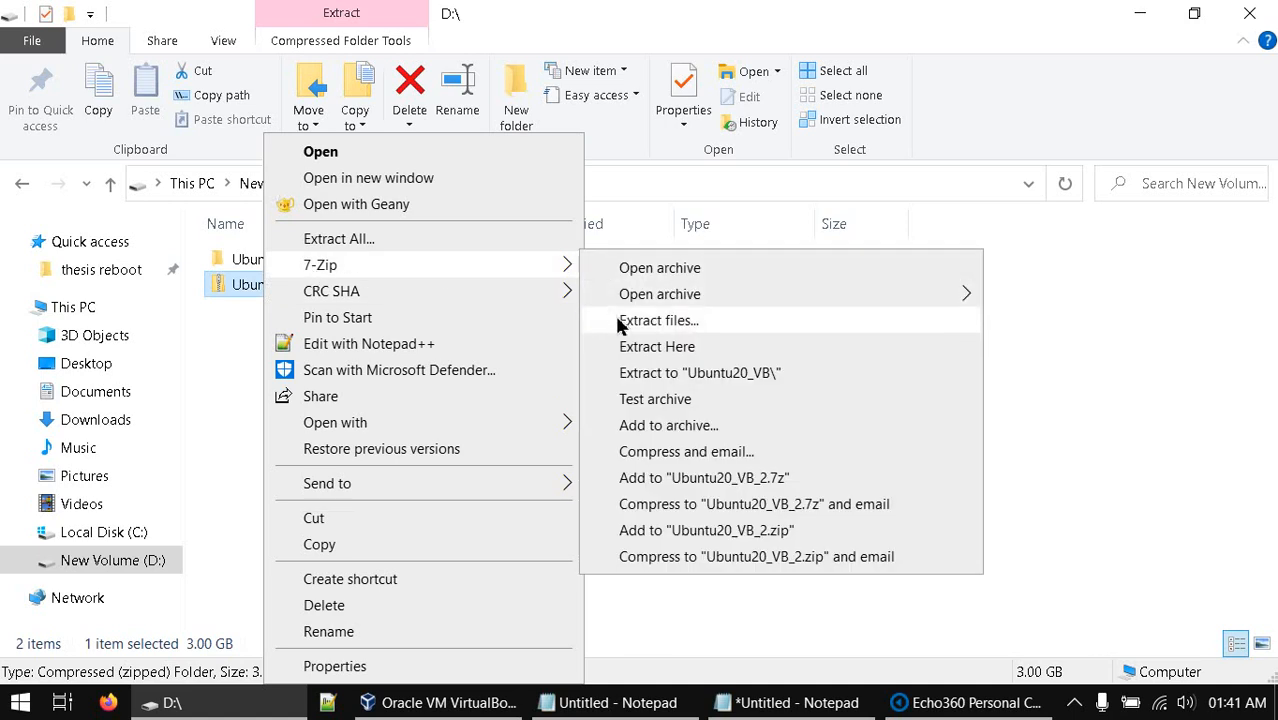
left_click(222, 357)
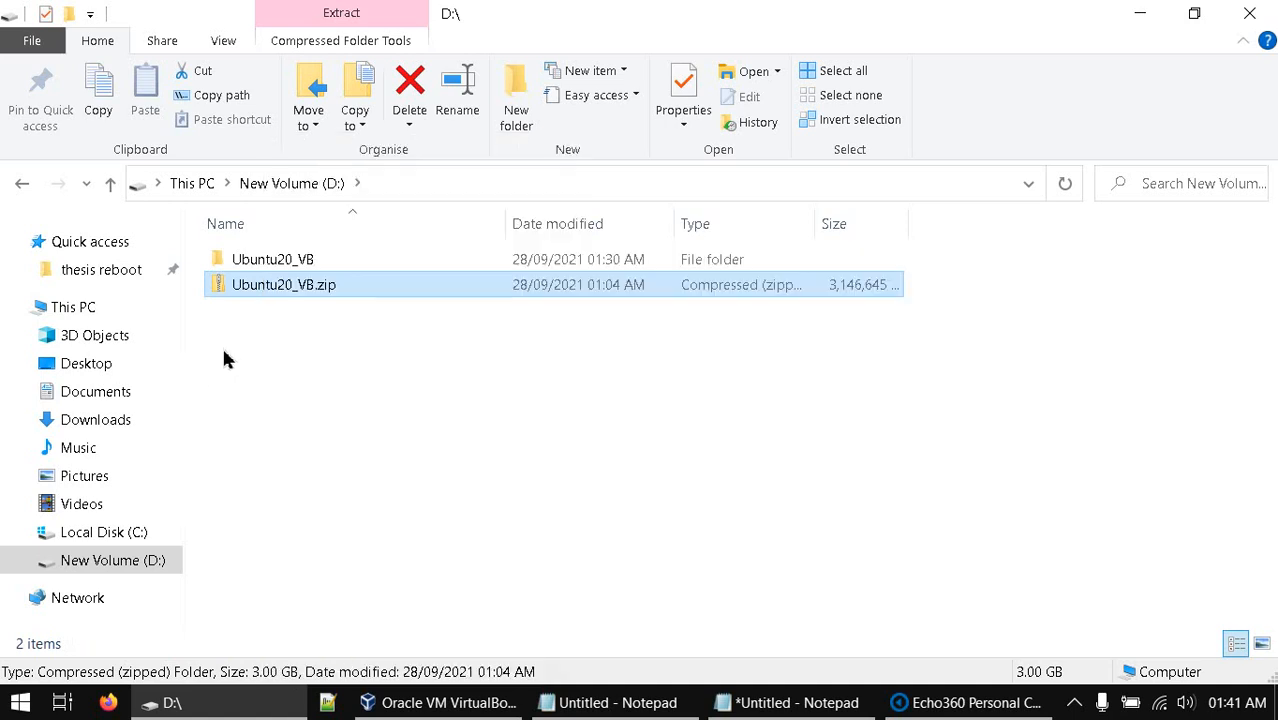
left_click(222, 357)
left_click(274, 262)
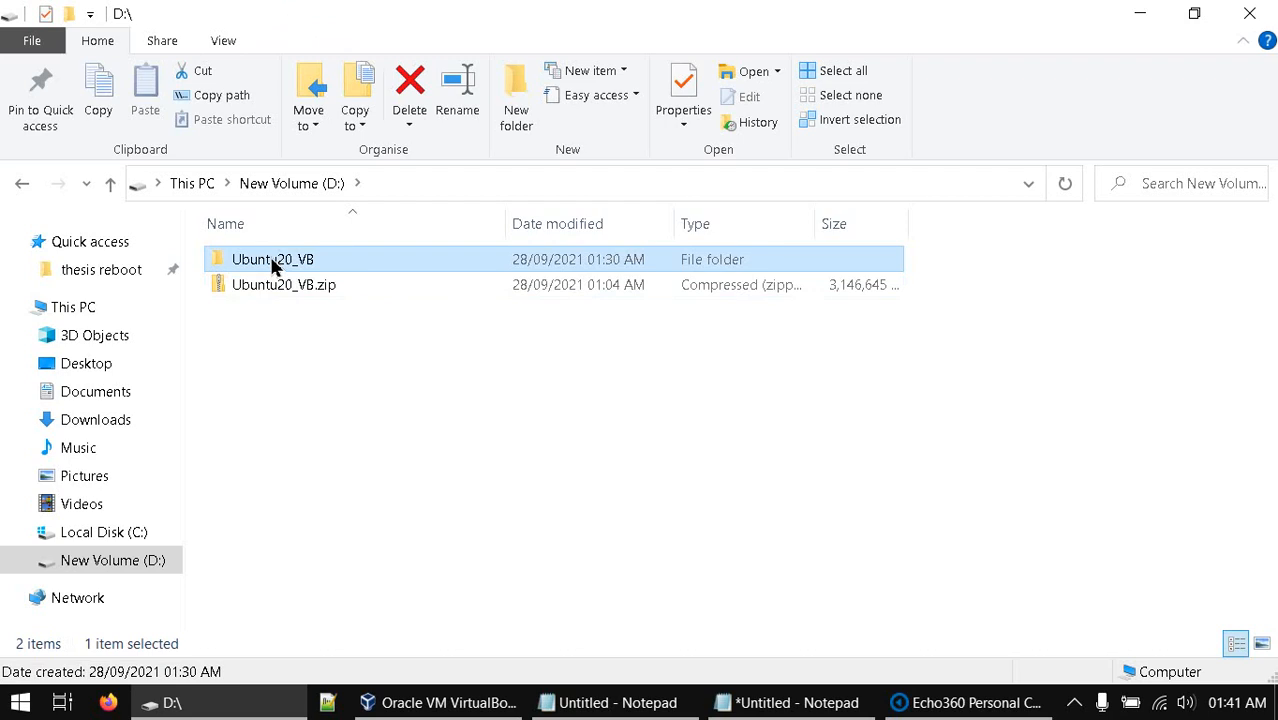
double_click(273, 262)
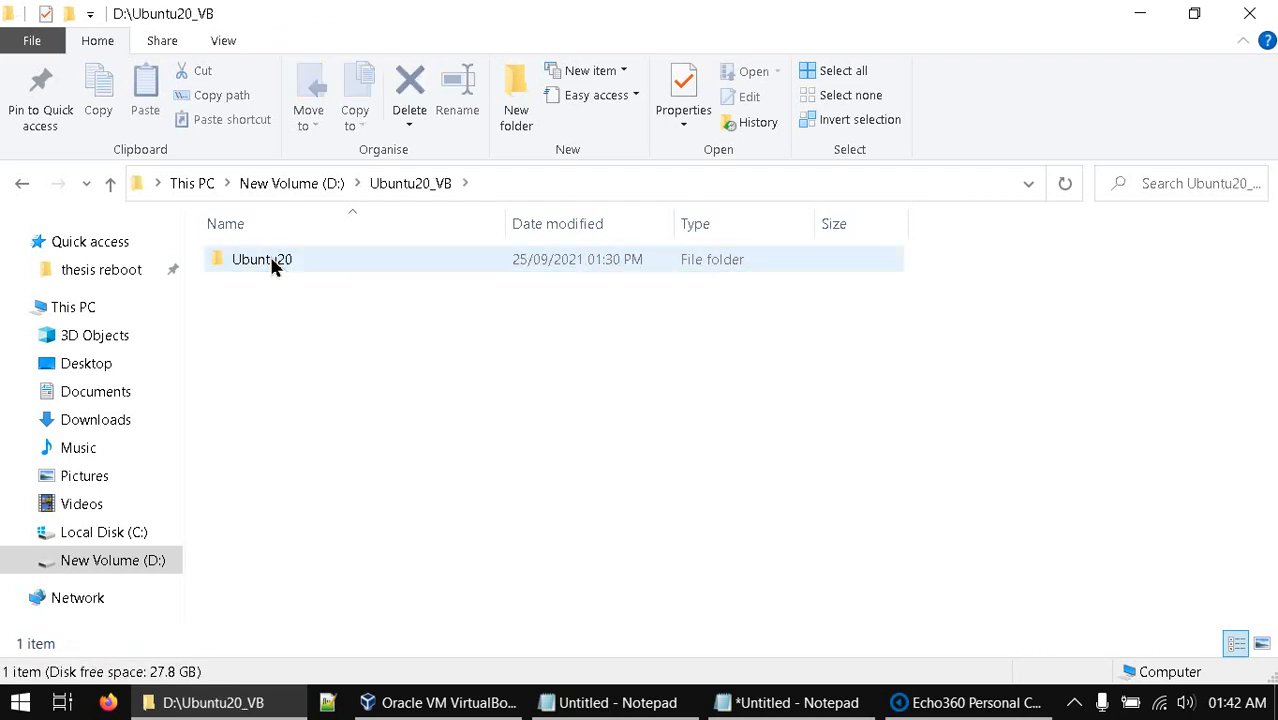
double_click(271, 262)
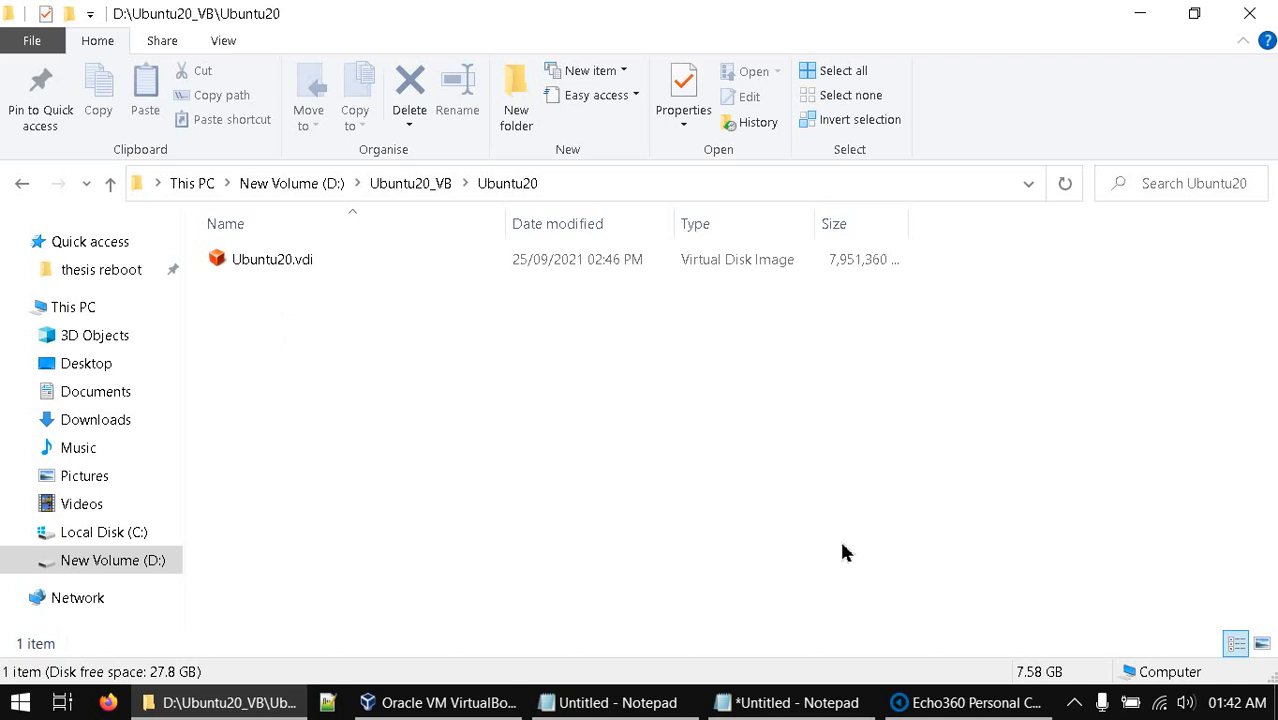
Start creating a new virtual machine from VirtualBox Manager's Machine menu
left_click(500, 703)
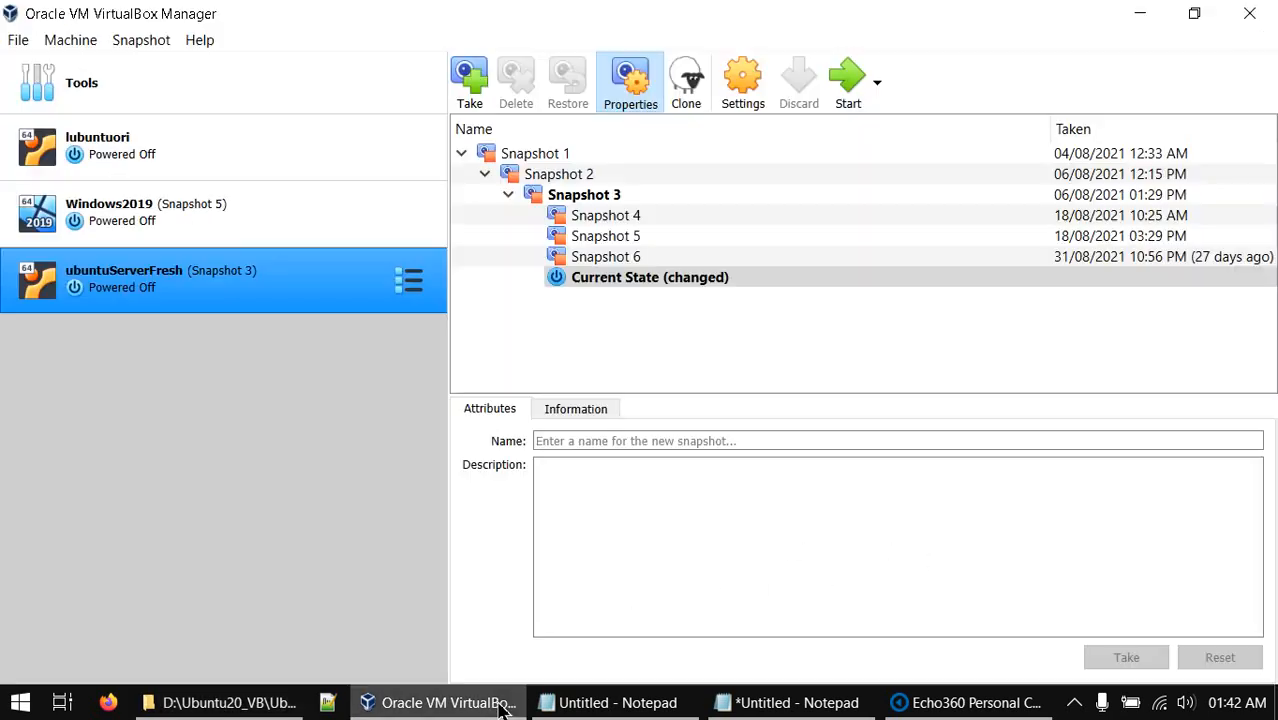
left_click(18, 40)
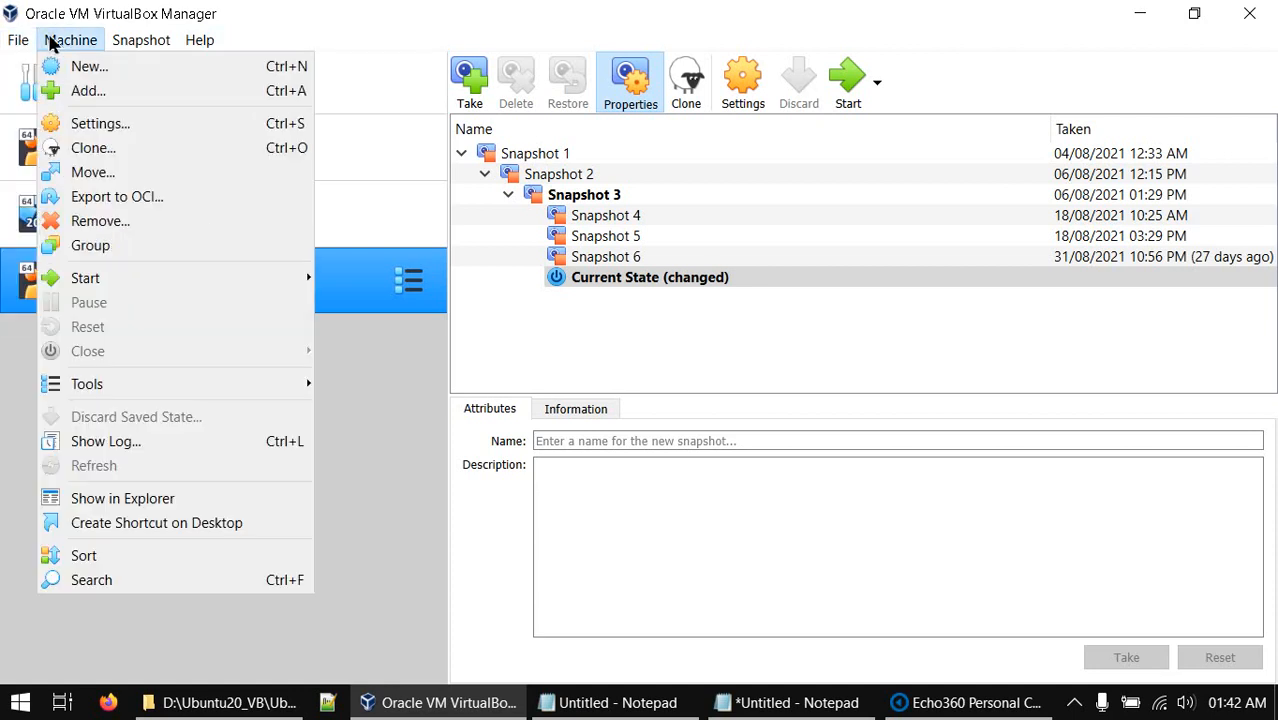
left_click(72, 62)
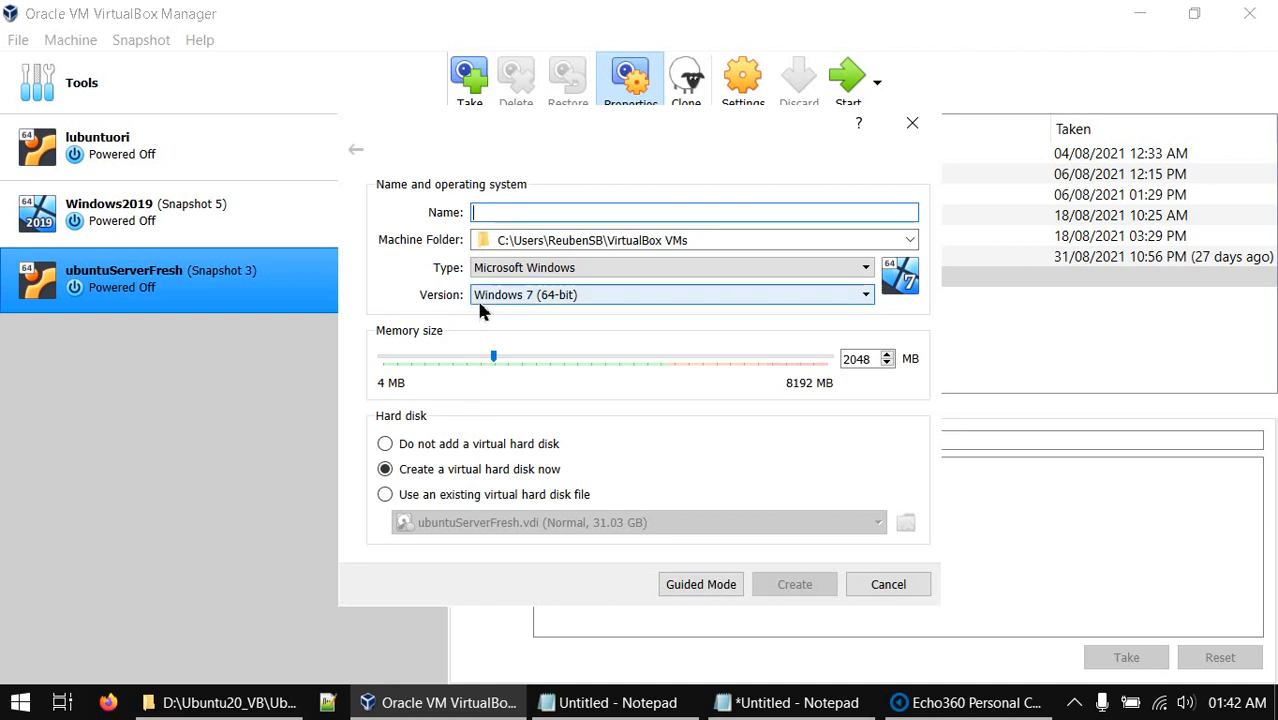
Set the machine type to Linux and the version to Ubuntu (64-bit)
left_click(505, 268)
left_click(508, 301)
left_click(508, 294)
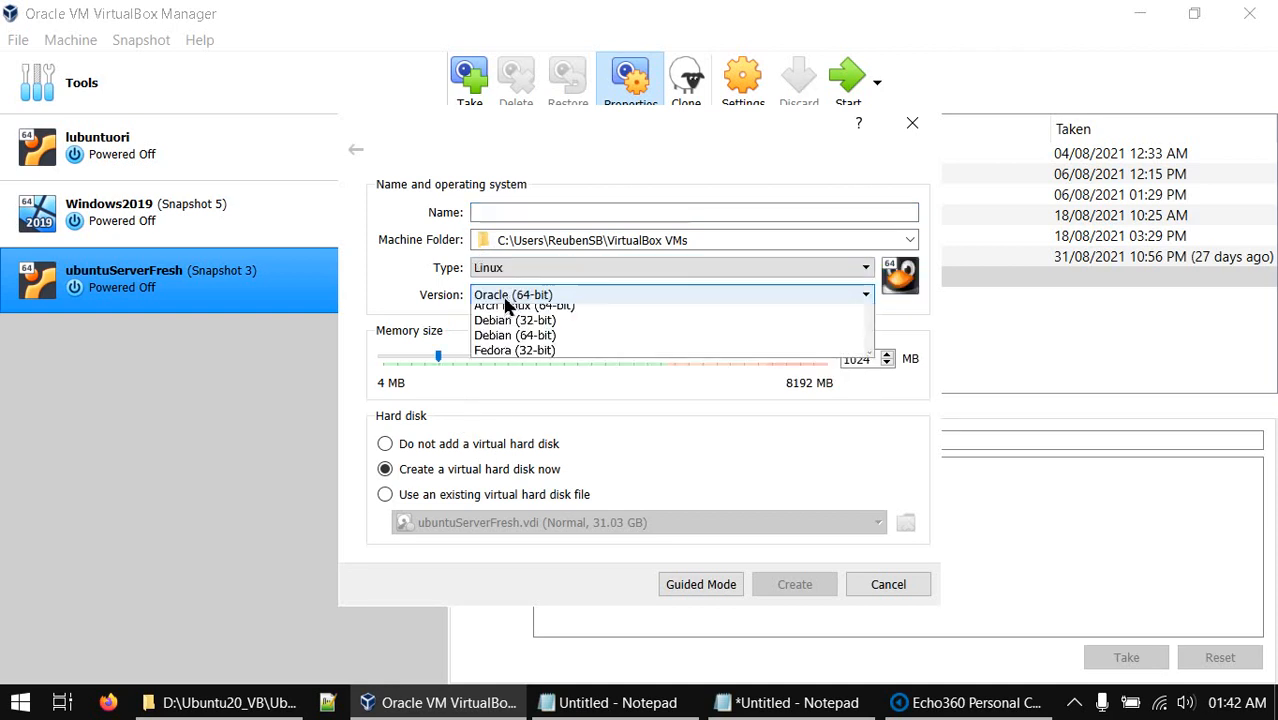
scroll(520, 340, "up", 3)
scroll(545, 375, "down", 3)
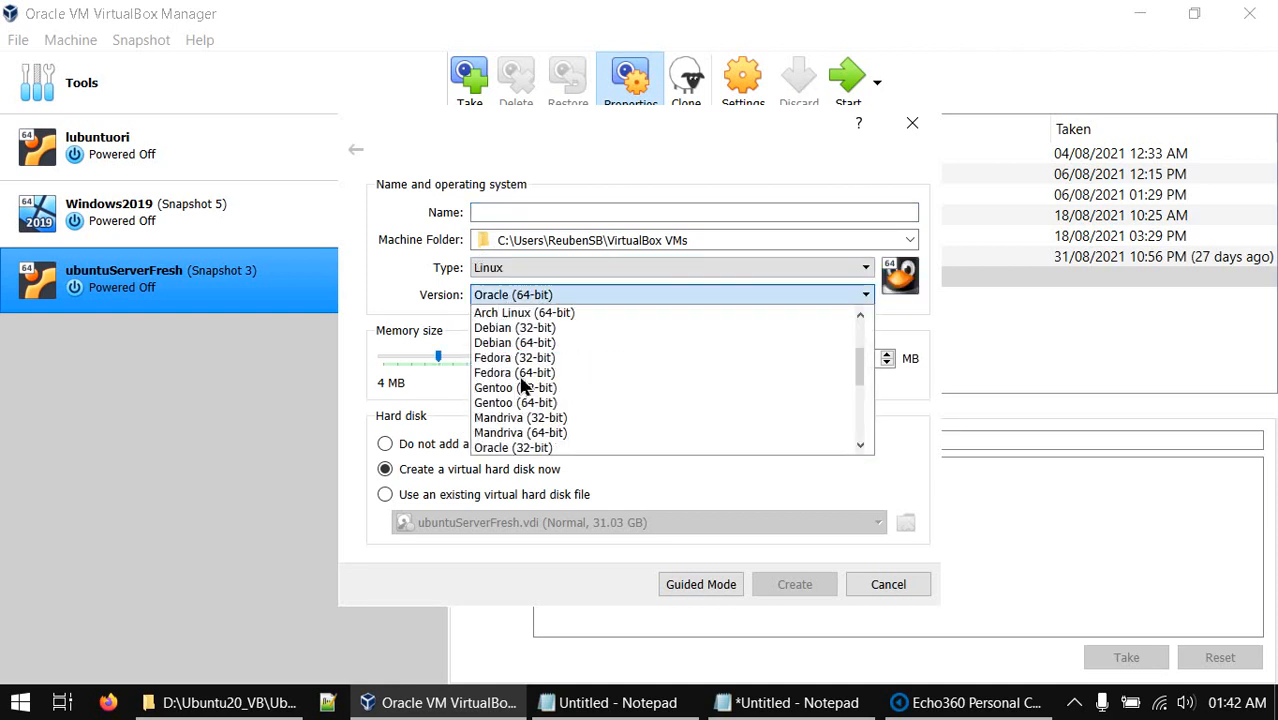
scroll(522, 398, "down", 2)
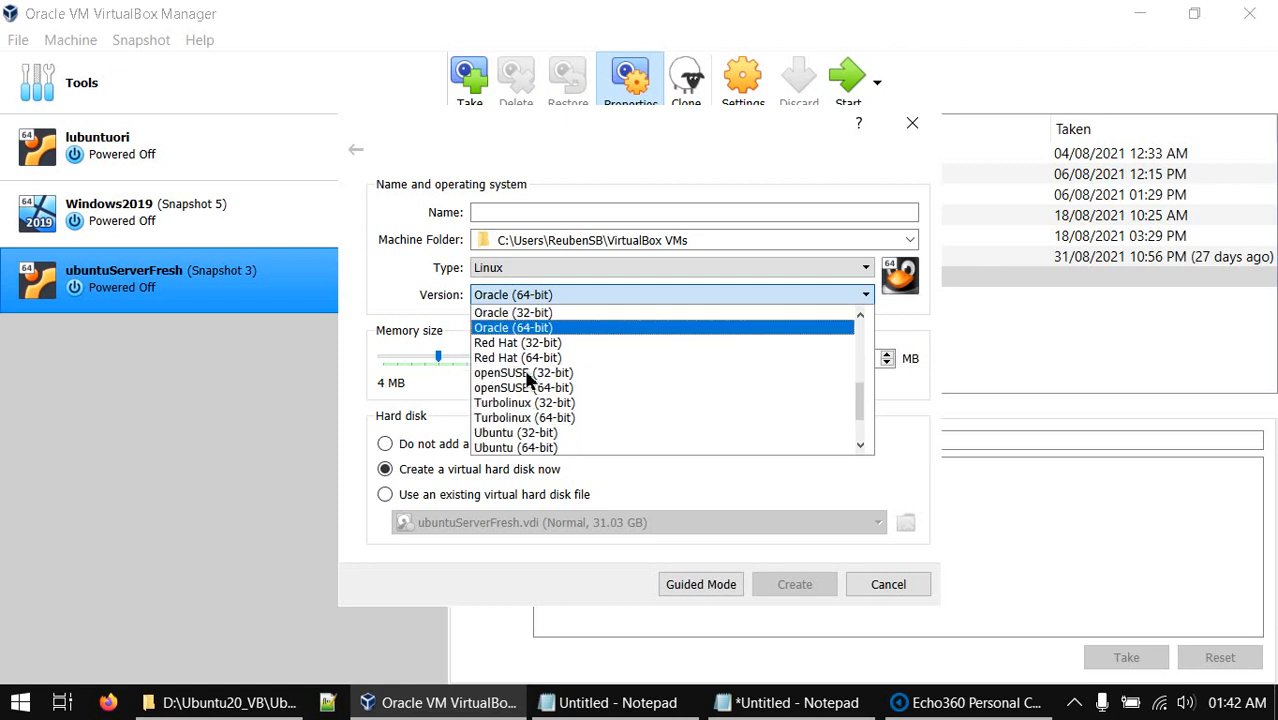
scroll(527, 390, "up", 2)
scroll(525, 390, "down", 1)
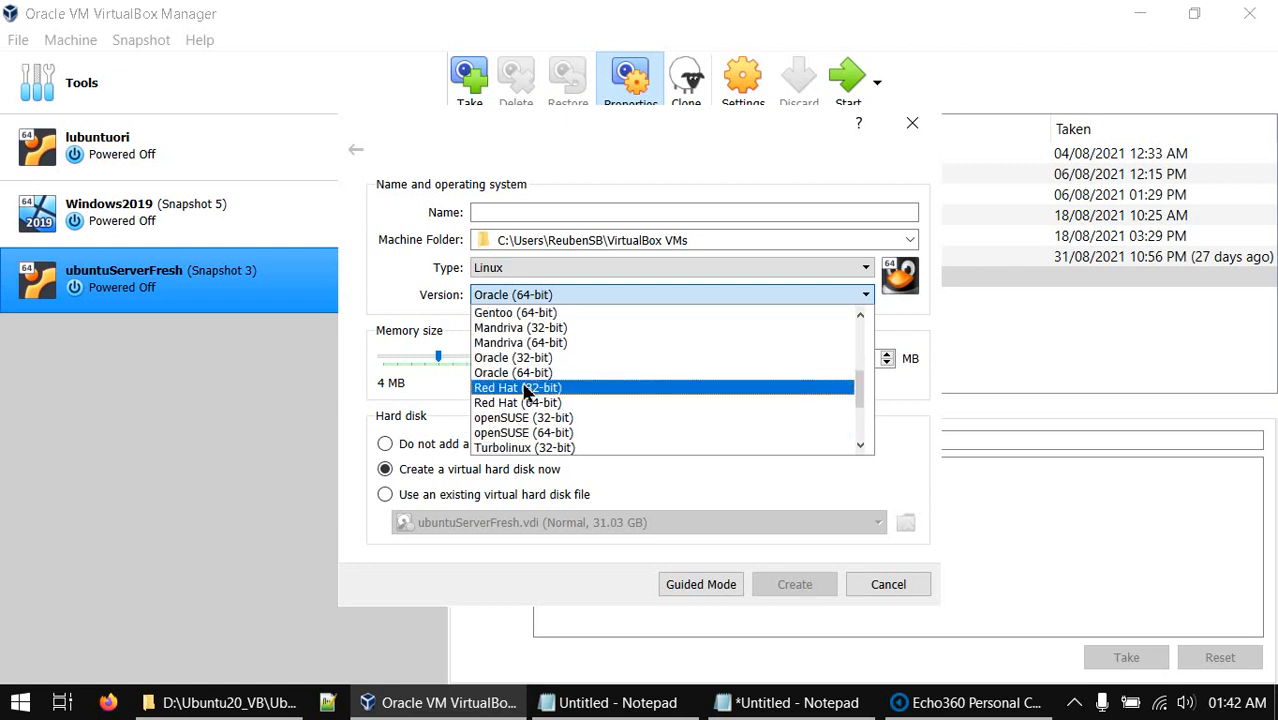
scroll(524, 392, "up", 2)
scroll(522, 390, "up", 1)
left_click(522, 378)
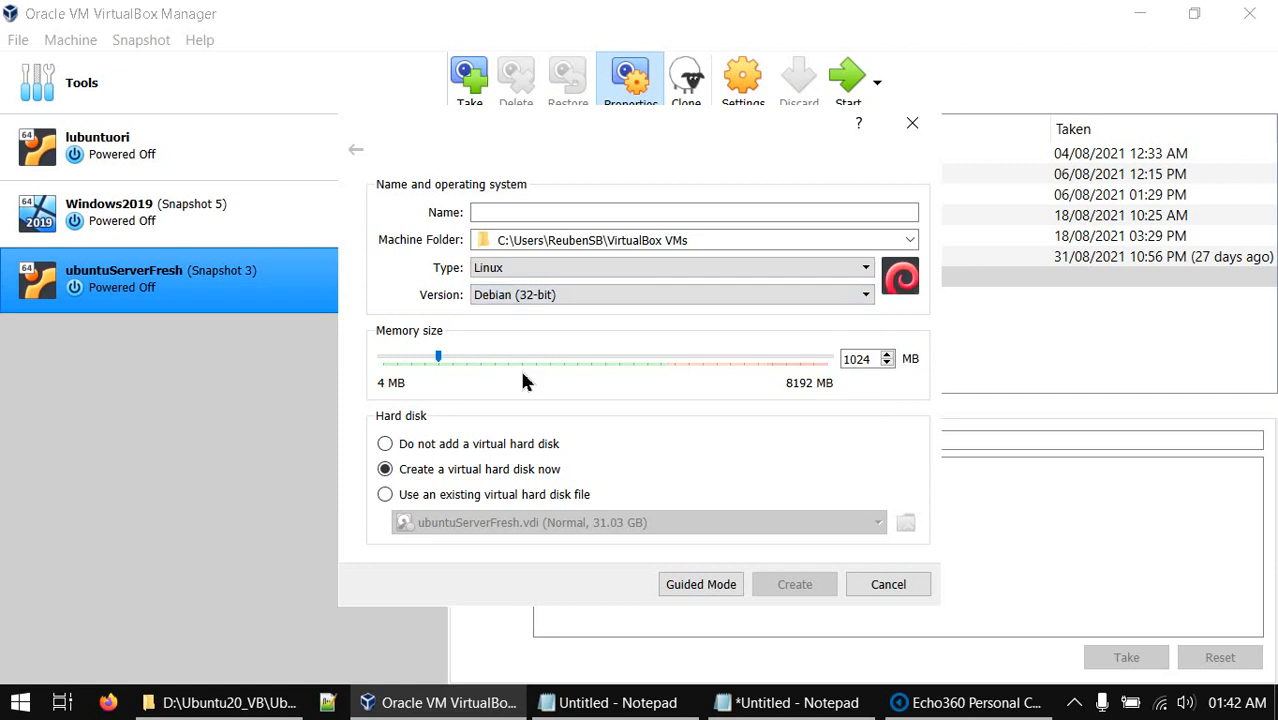
key("u")
key("Down")
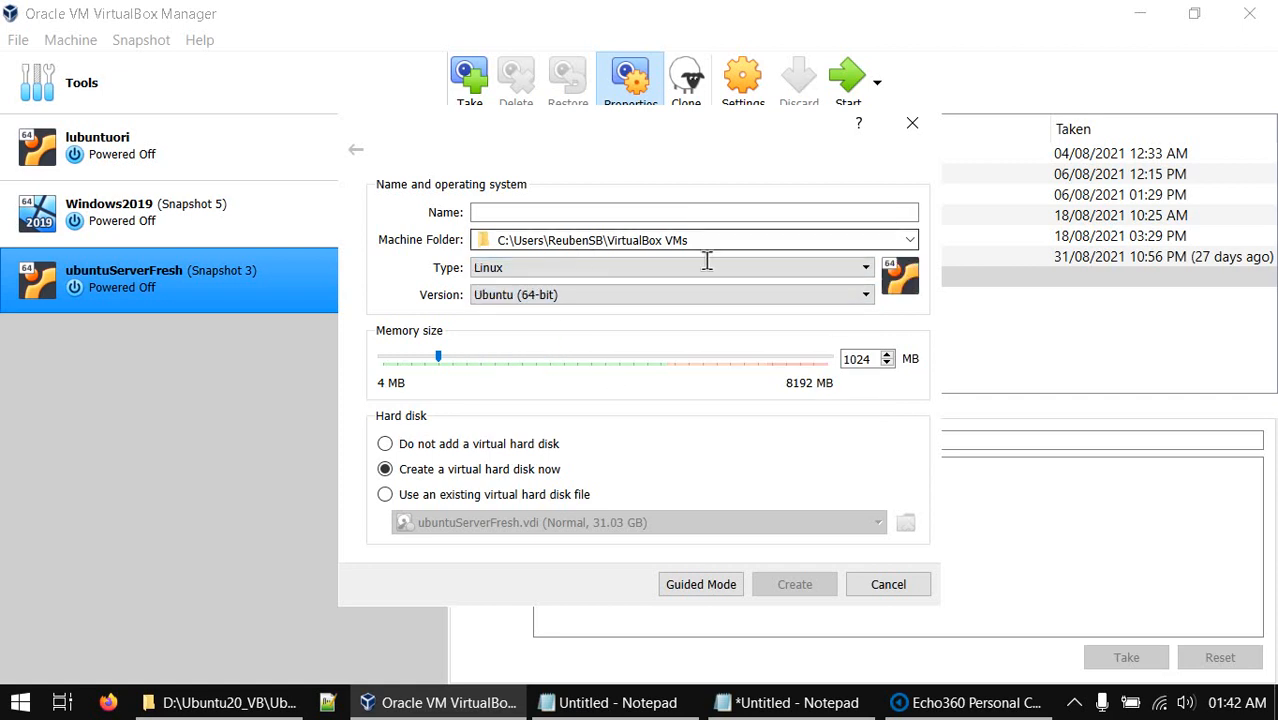
left_click(910, 242)
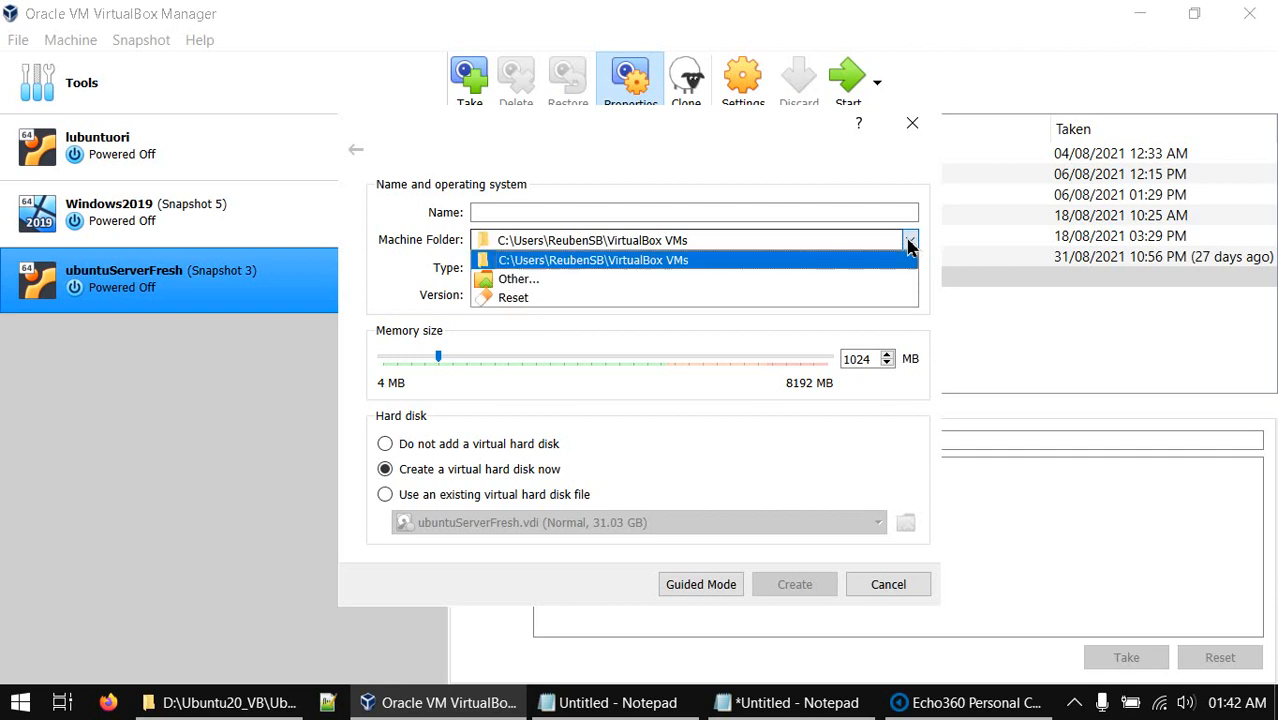
Set the machine folder to D:\Ubuntu20_VB\Ubuntu20
left_click(513, 282)
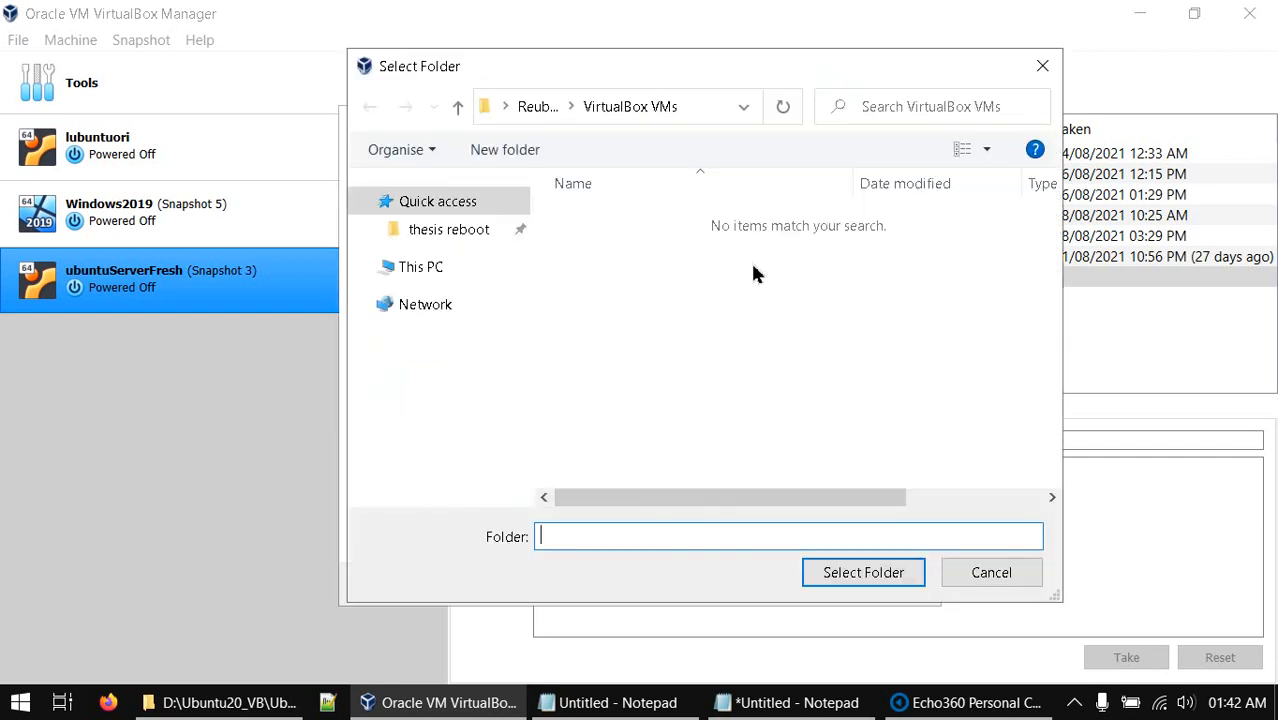
scroll(515, 430, "down", 1)
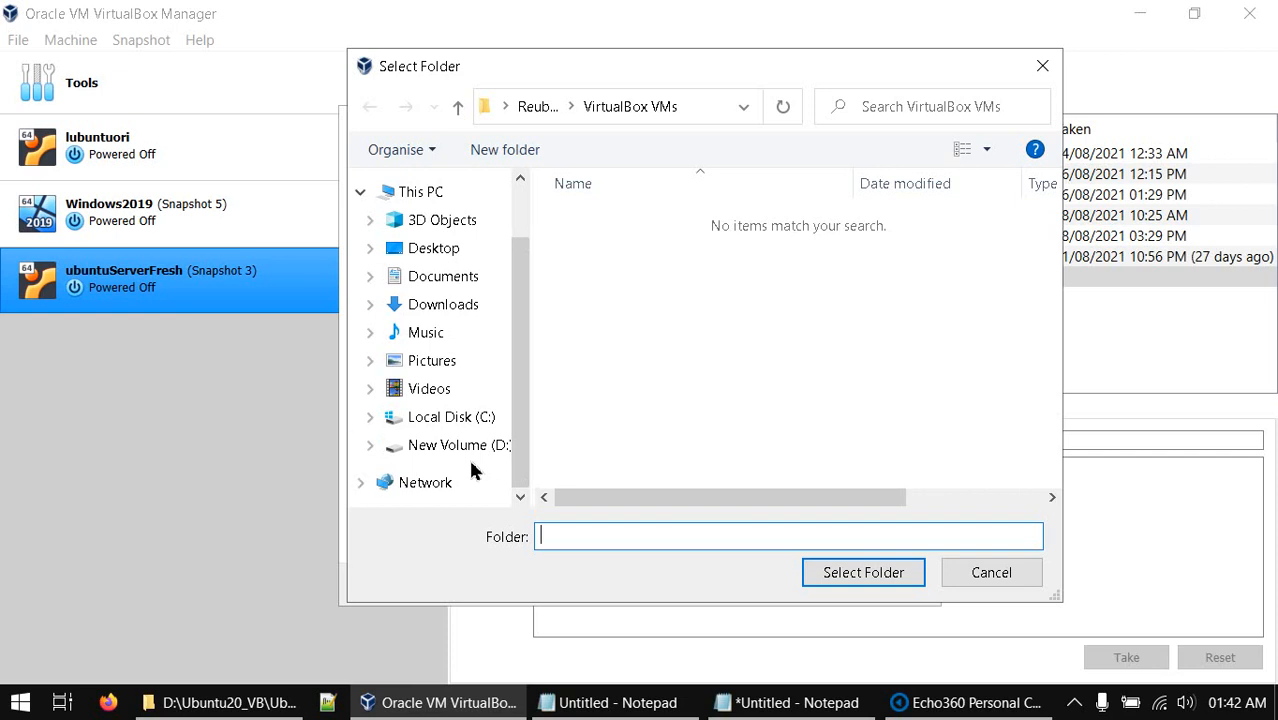
left_click(474, 452)
double_click(639, 224)
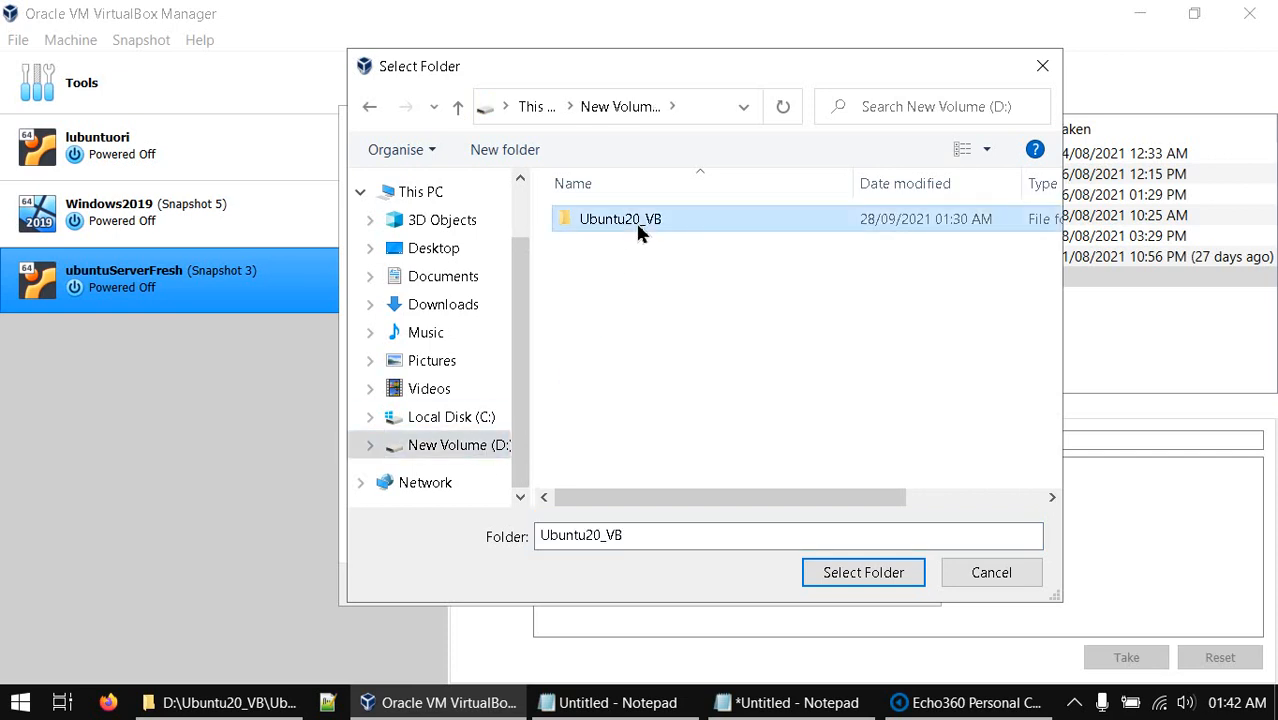
double_click(624, 221)
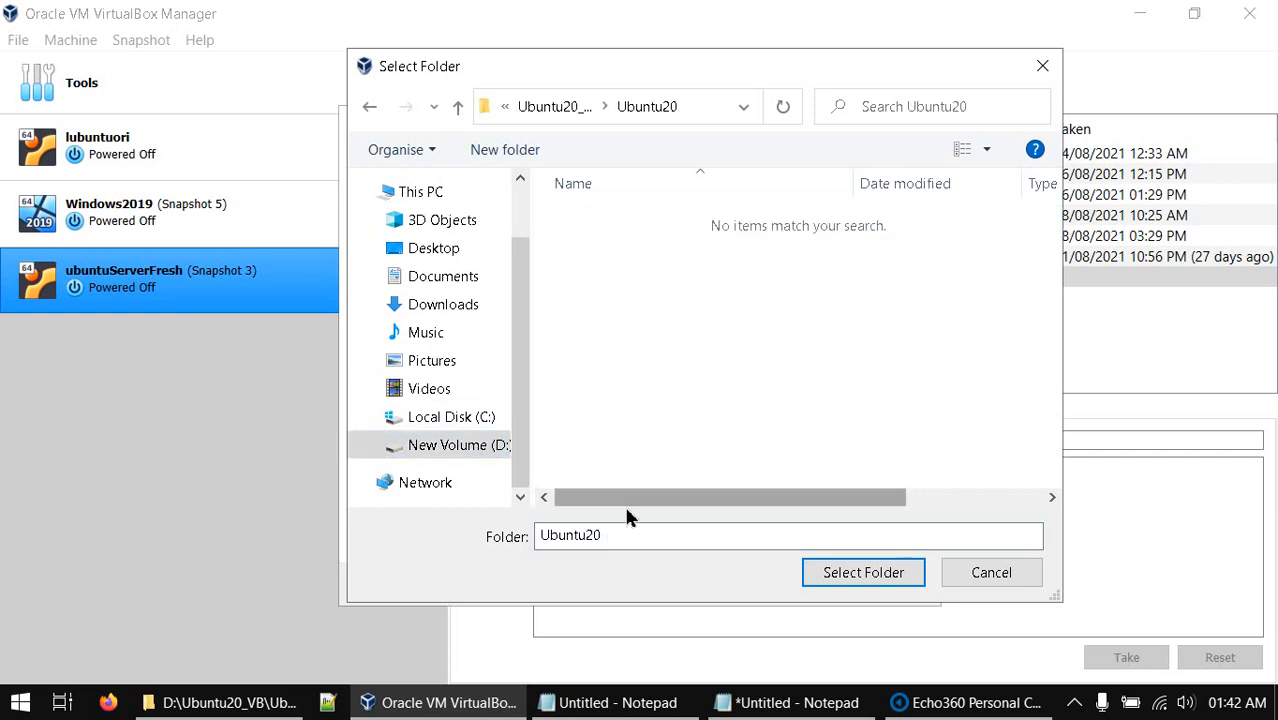
left_click(824, 578)
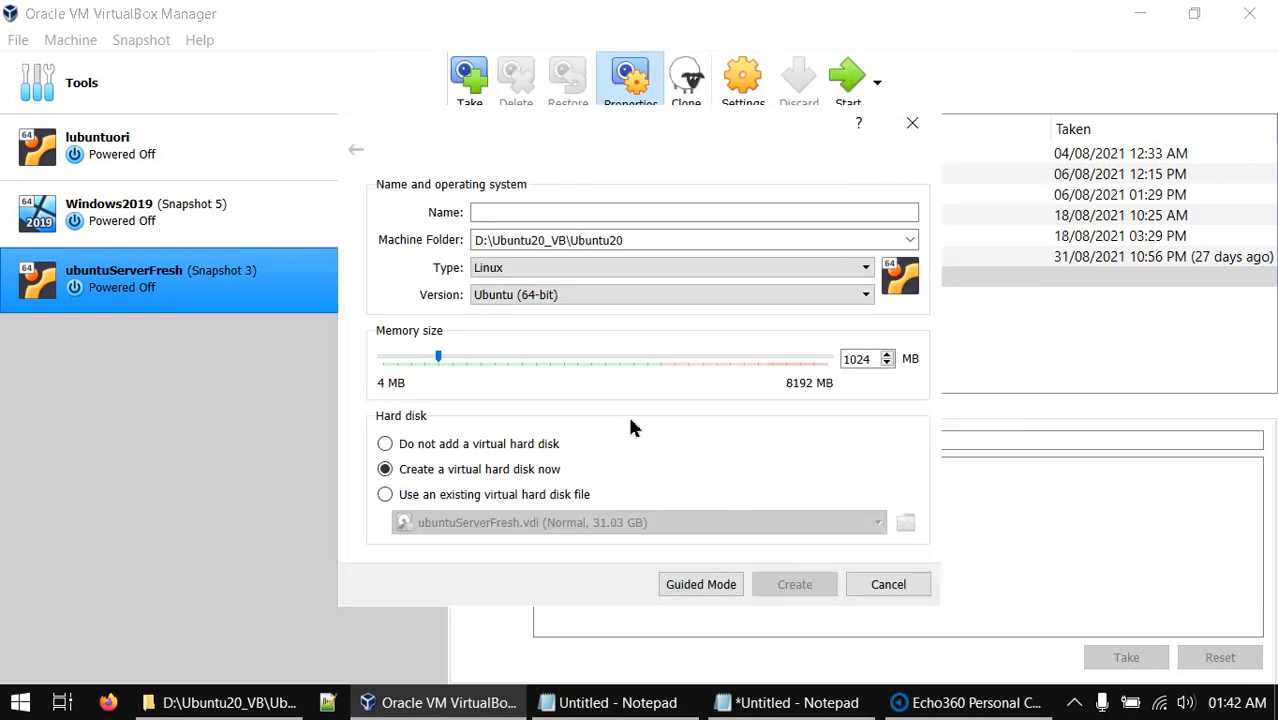
Name the new machine ubuntutest
left_click(519, 218)
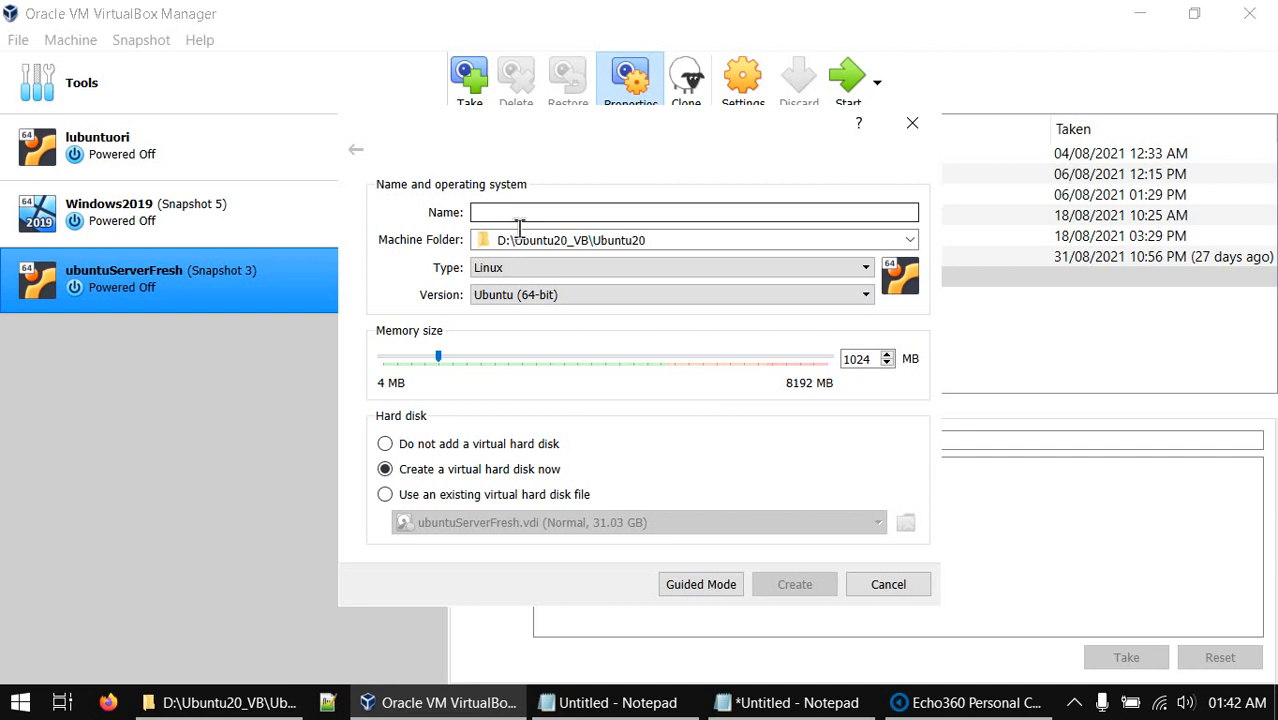
type("ubuntu")
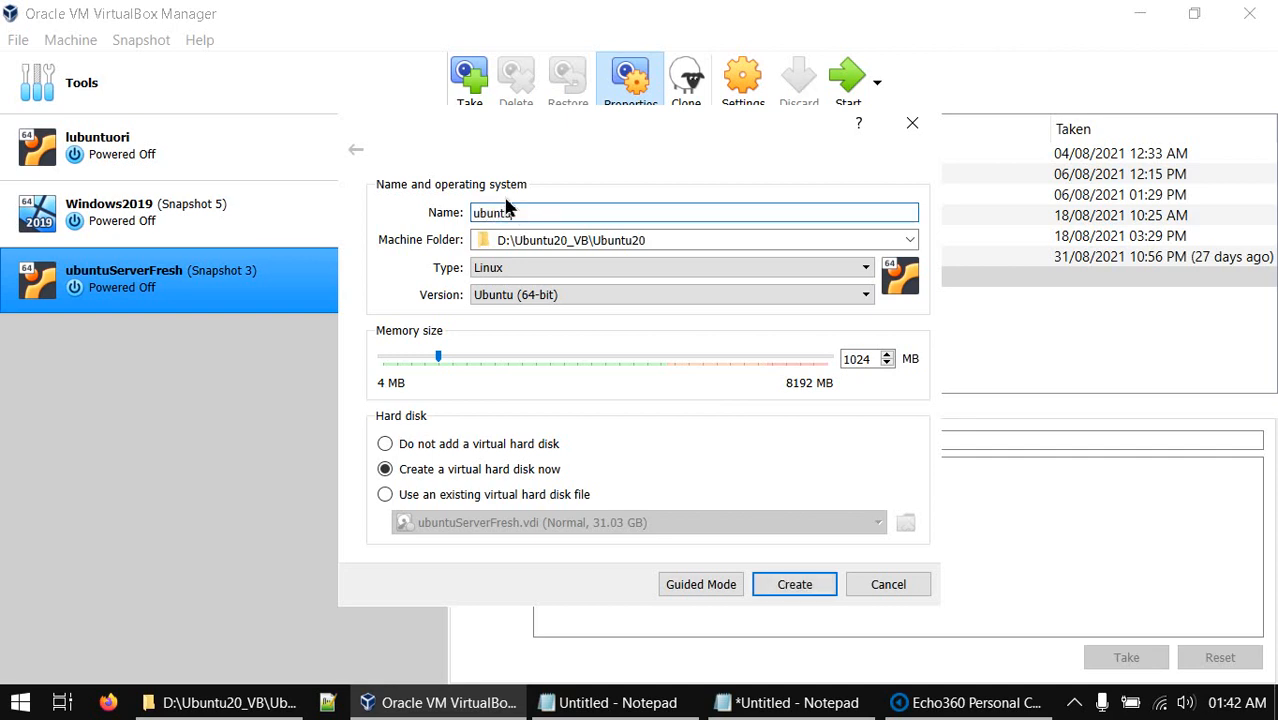
type("test")
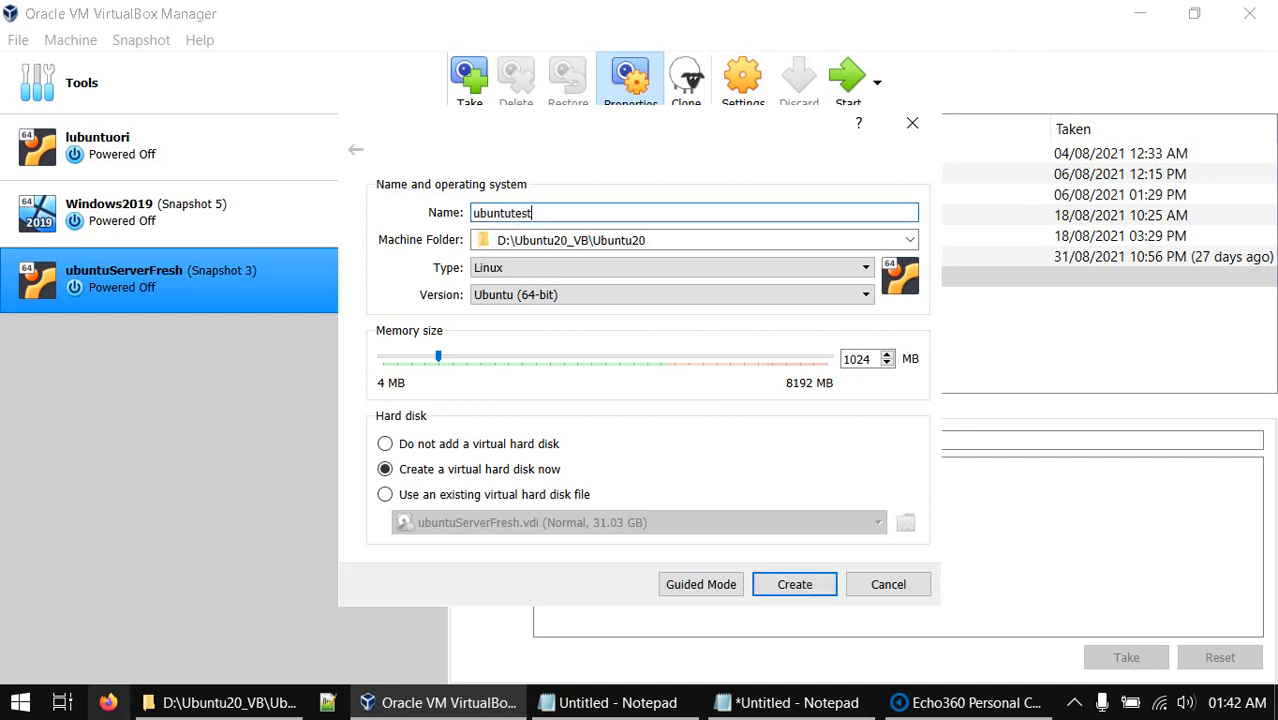
left_click(396, 469)
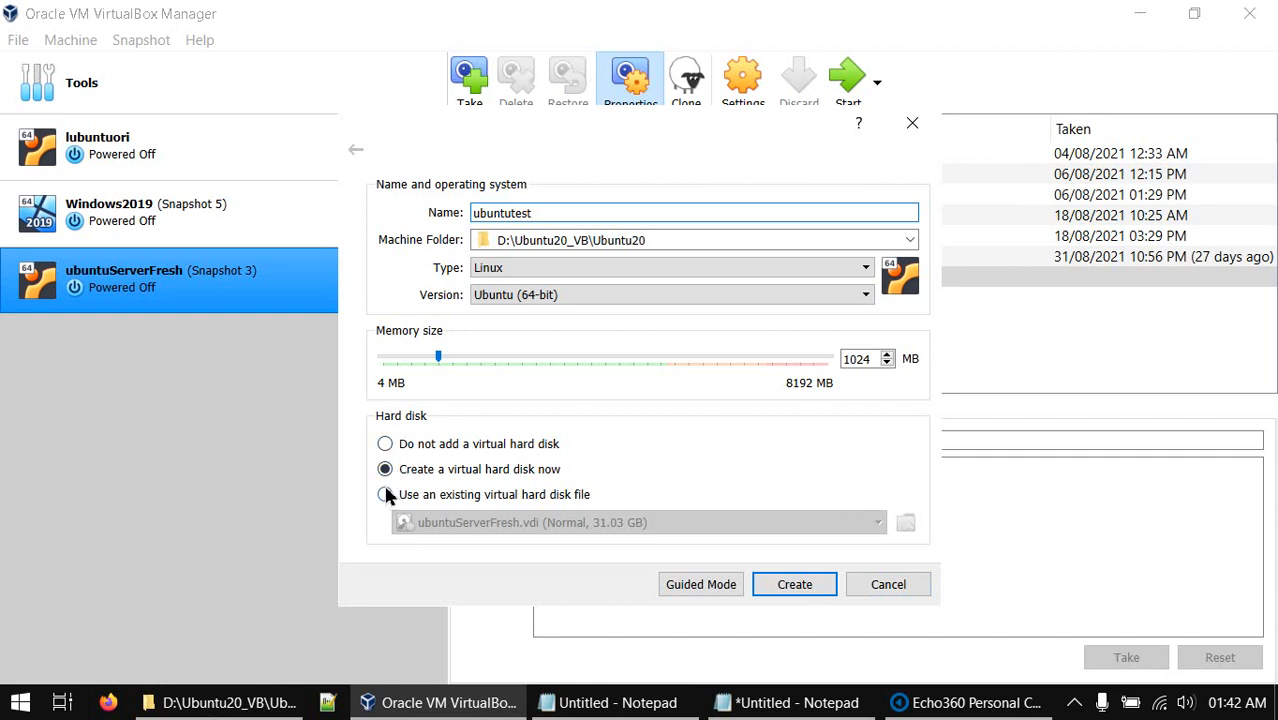
Choose an existing hard disk and add D:\Ubuntu20_VB\Ubuntu20\Ubuntu20.vdi to the disk selector
left_click(386, 492)
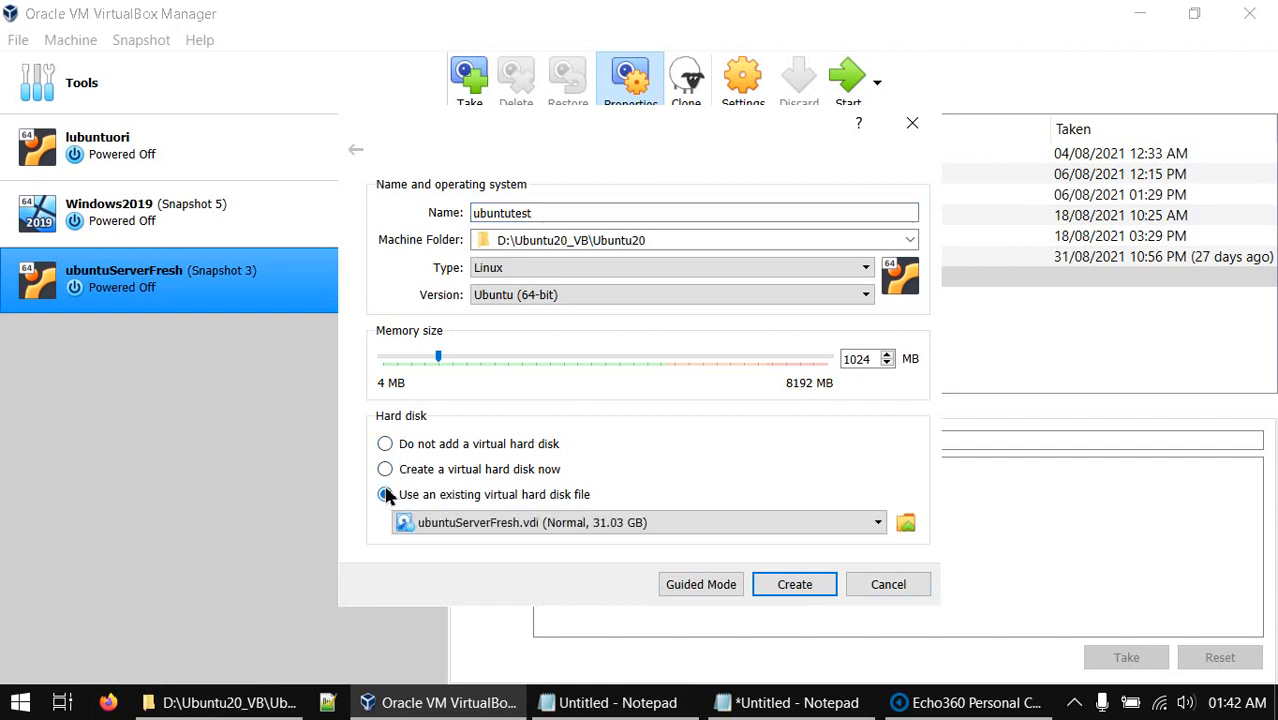
left_click(906, 522)
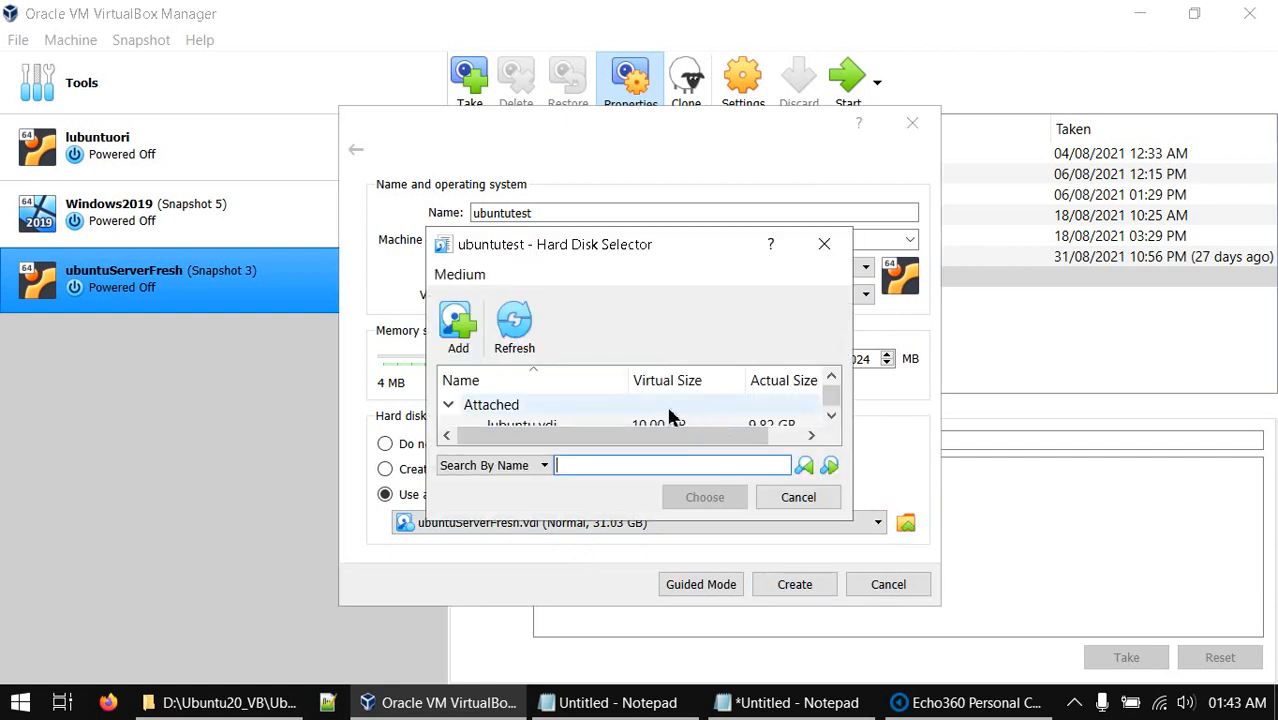
left_click(457, 322)
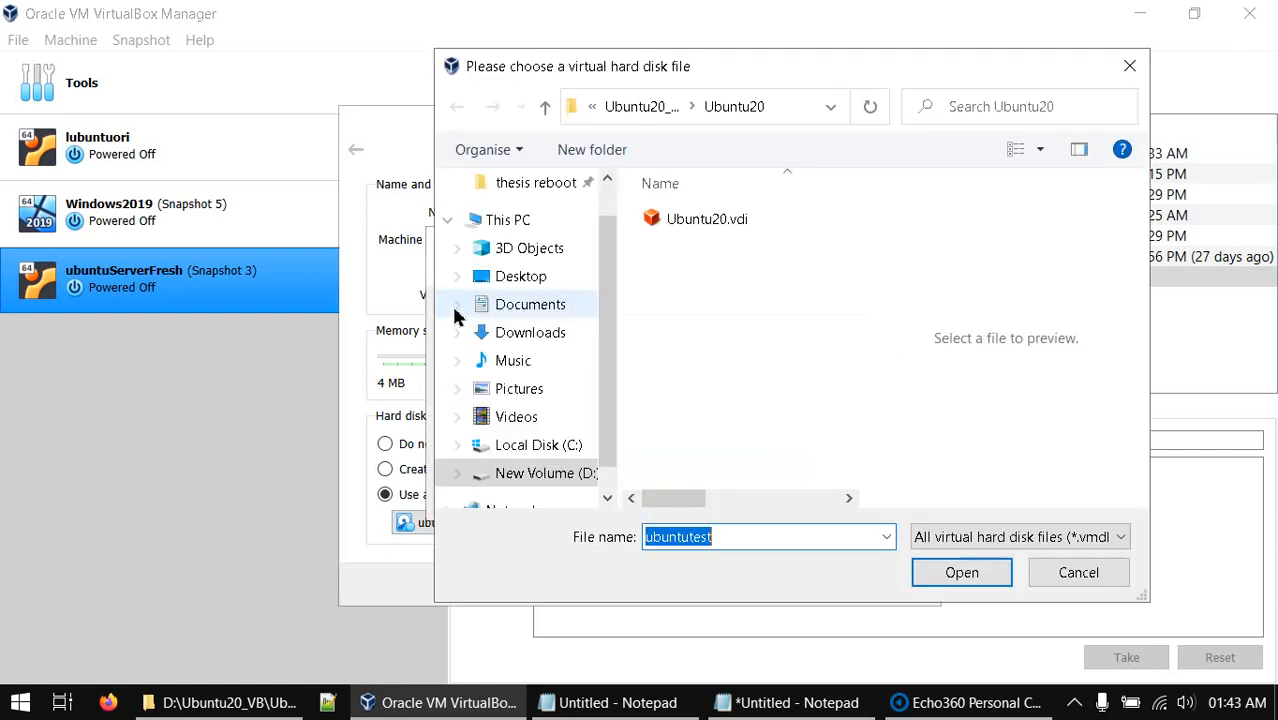
left_click(545, 107)
left_click(546, 107)
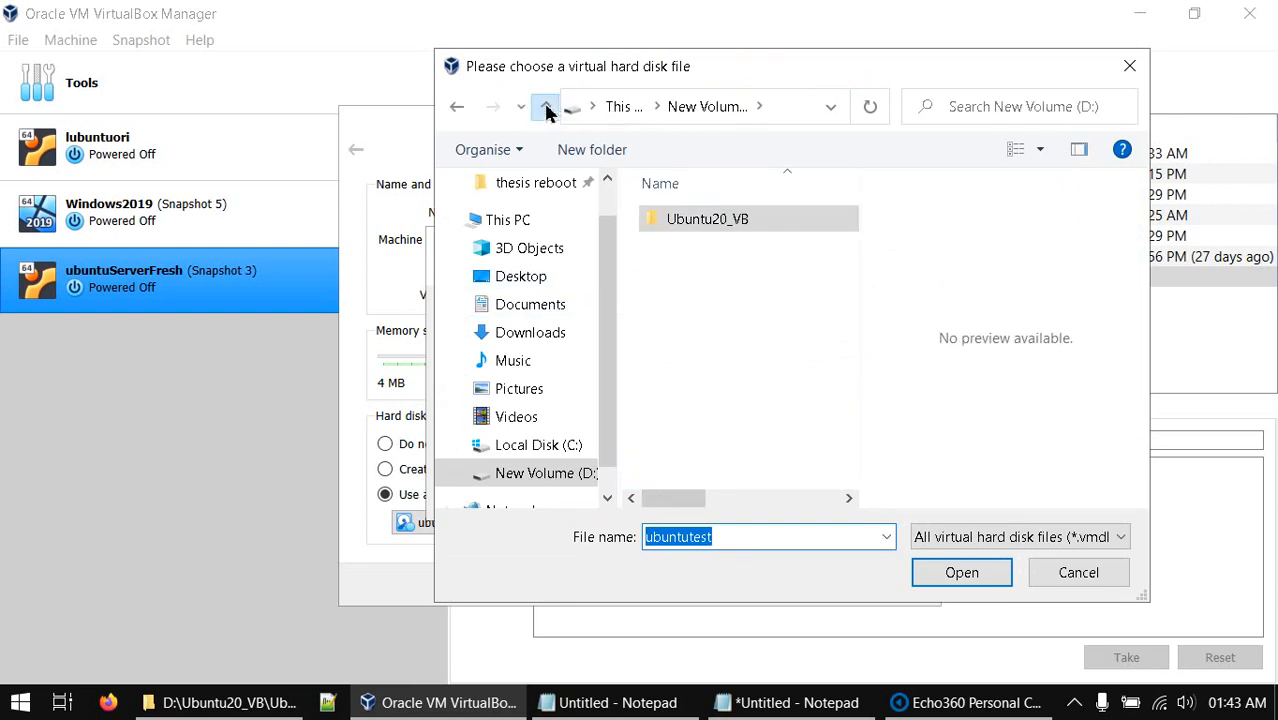
left_click(546, 107)
left_click(746, 383)
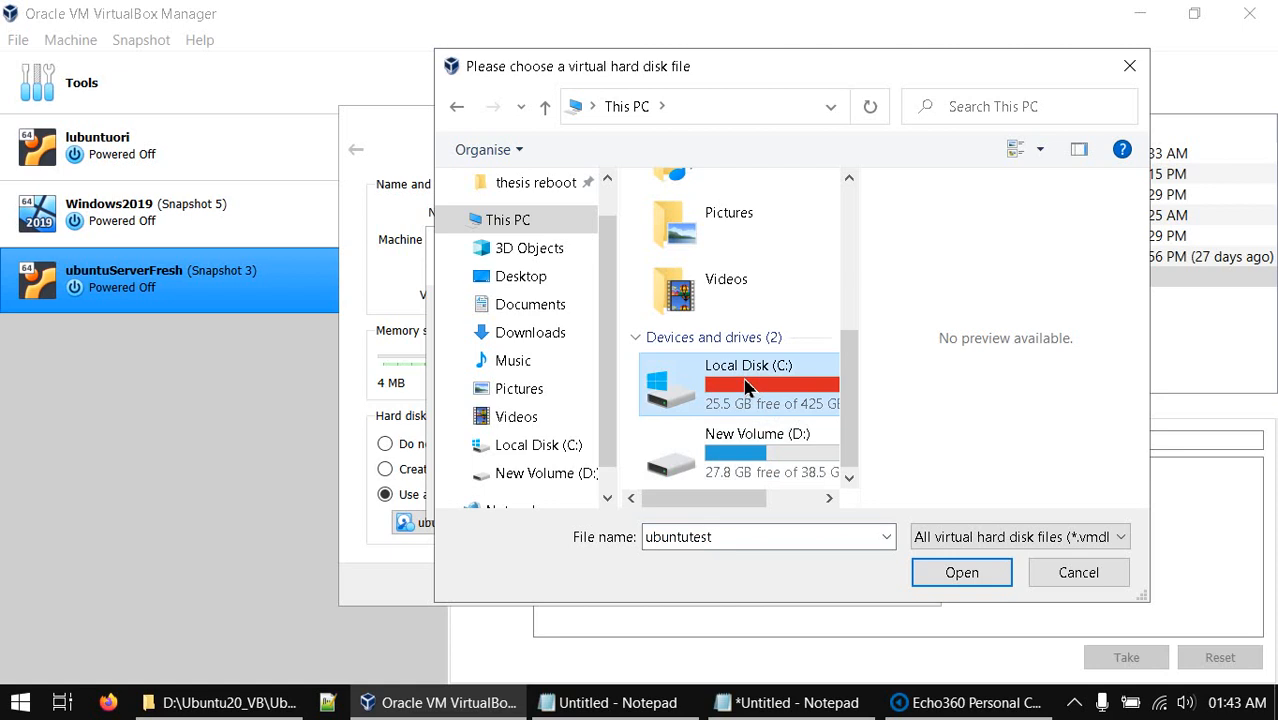
double_click(755, 453)
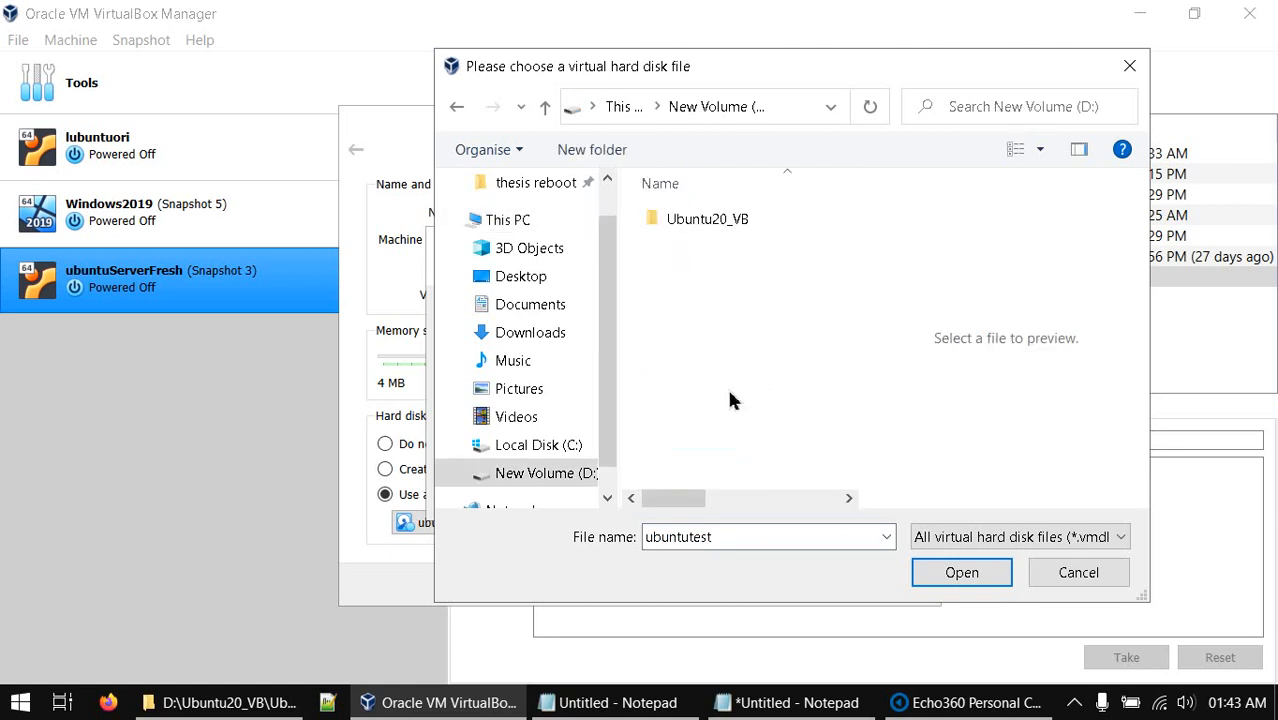
double_click(697, 222)
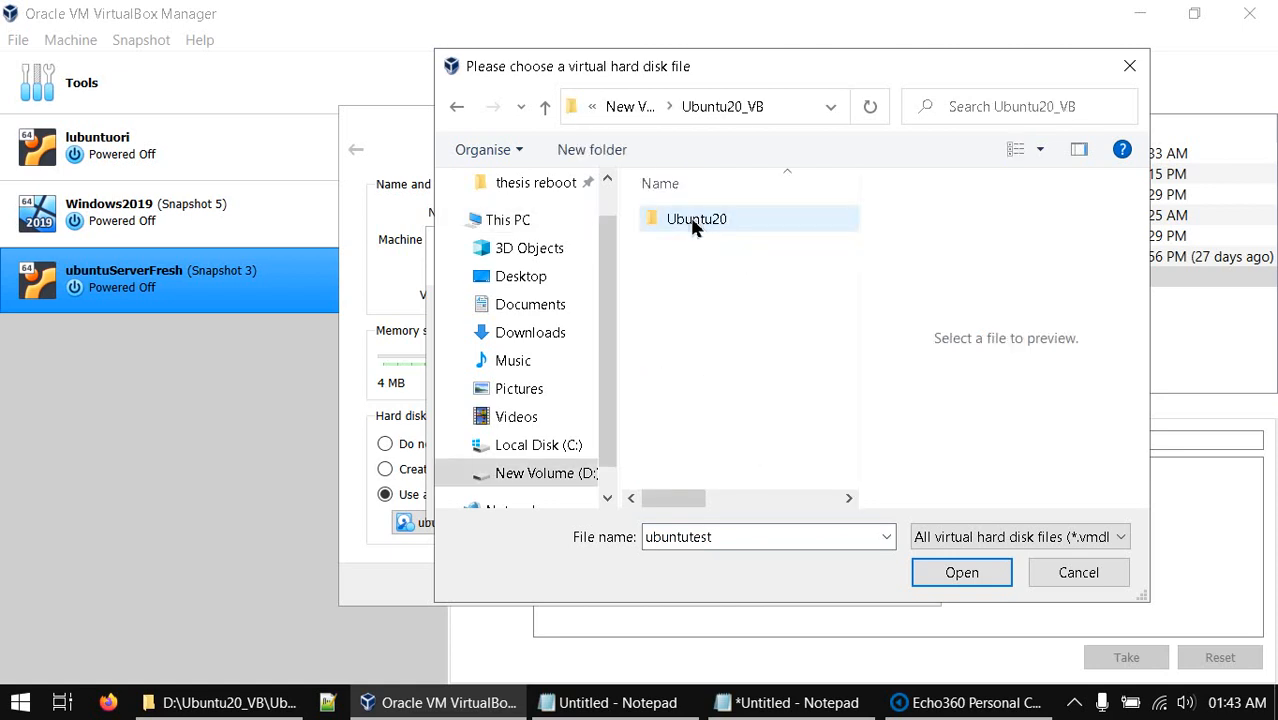
double_click(694, 222)
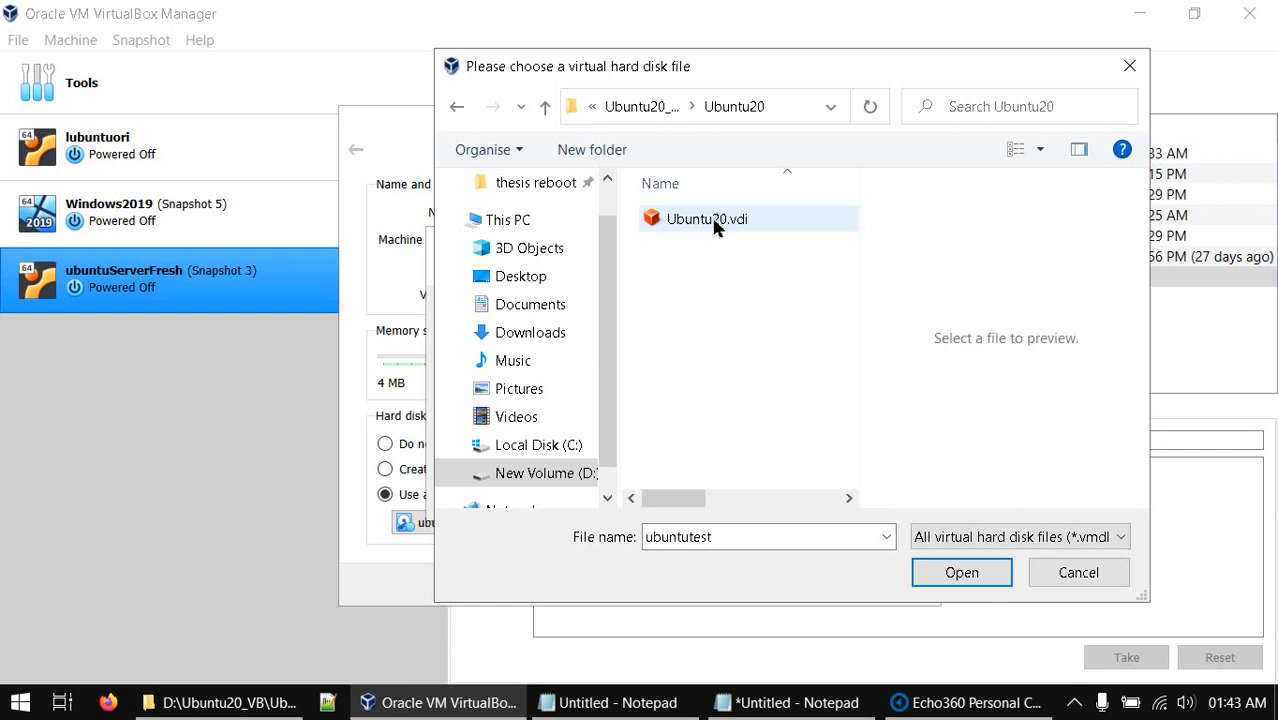
double_click(711, 218)
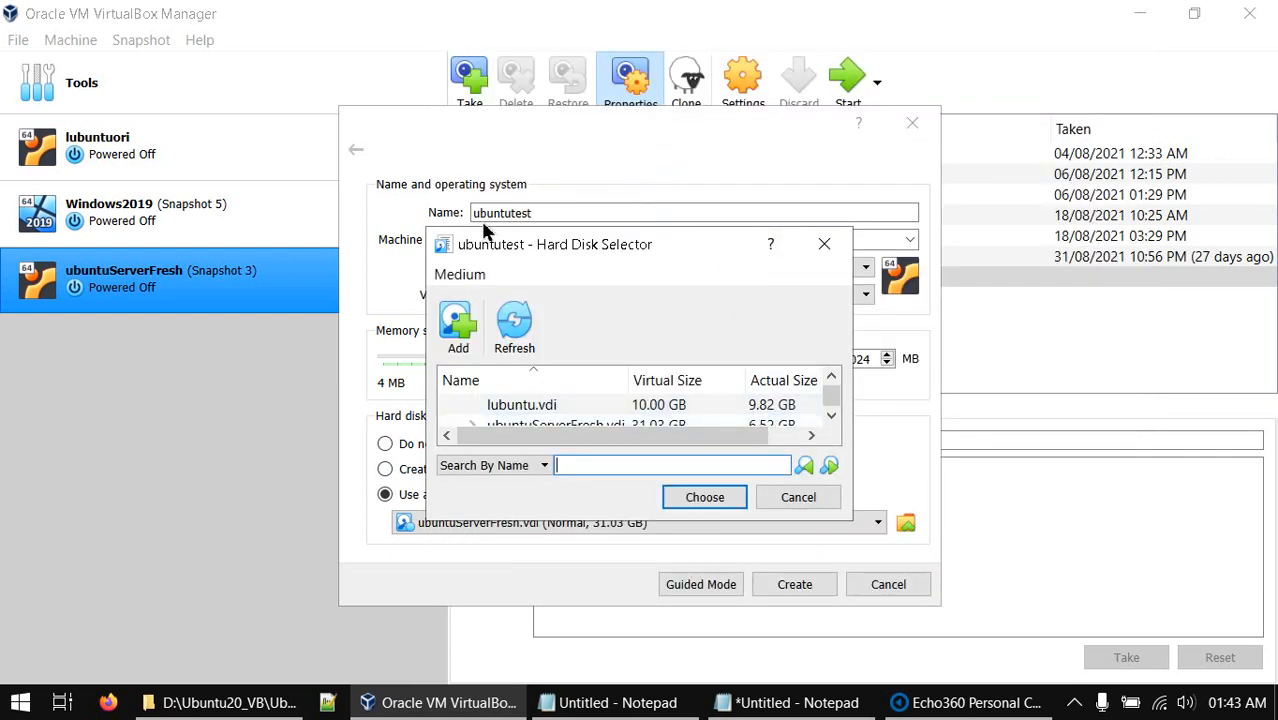
Pick the unattached Ubuntu20.vdi (10.00 GB) as the machine's disk
left_click_drag(428, 232, 201, 83)
left_click(312, 365)
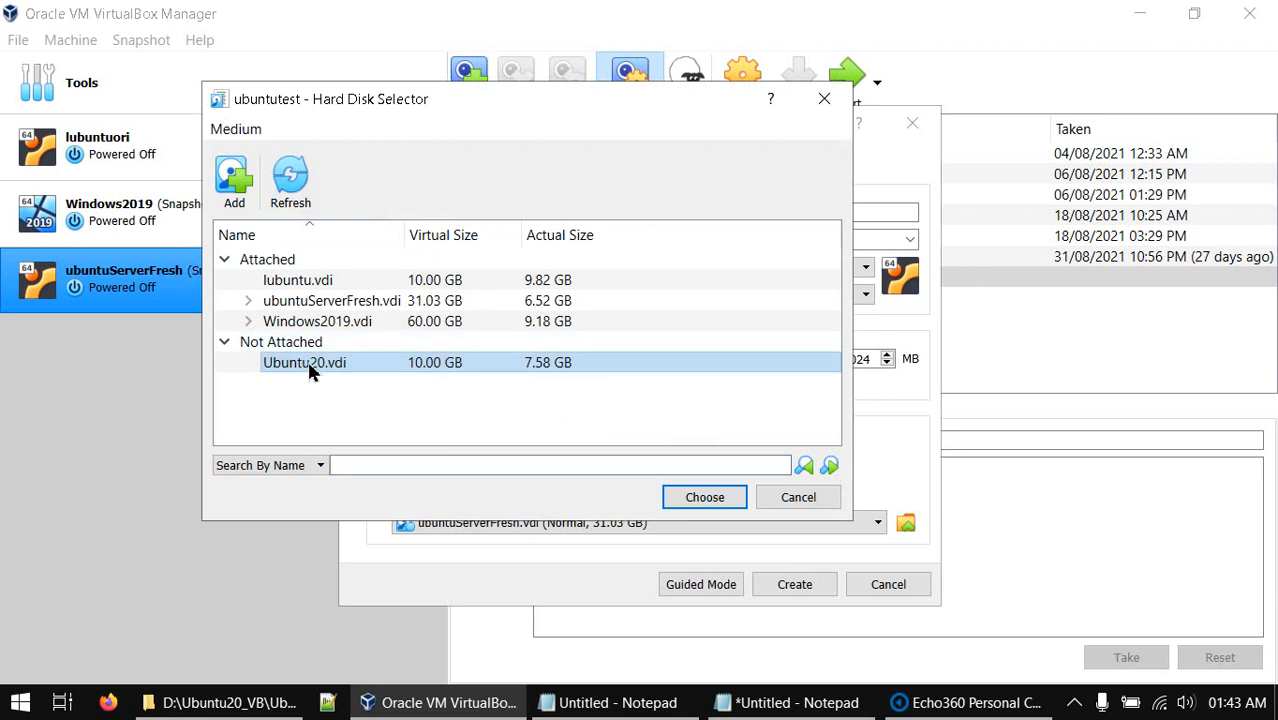
double_click(310, 366)
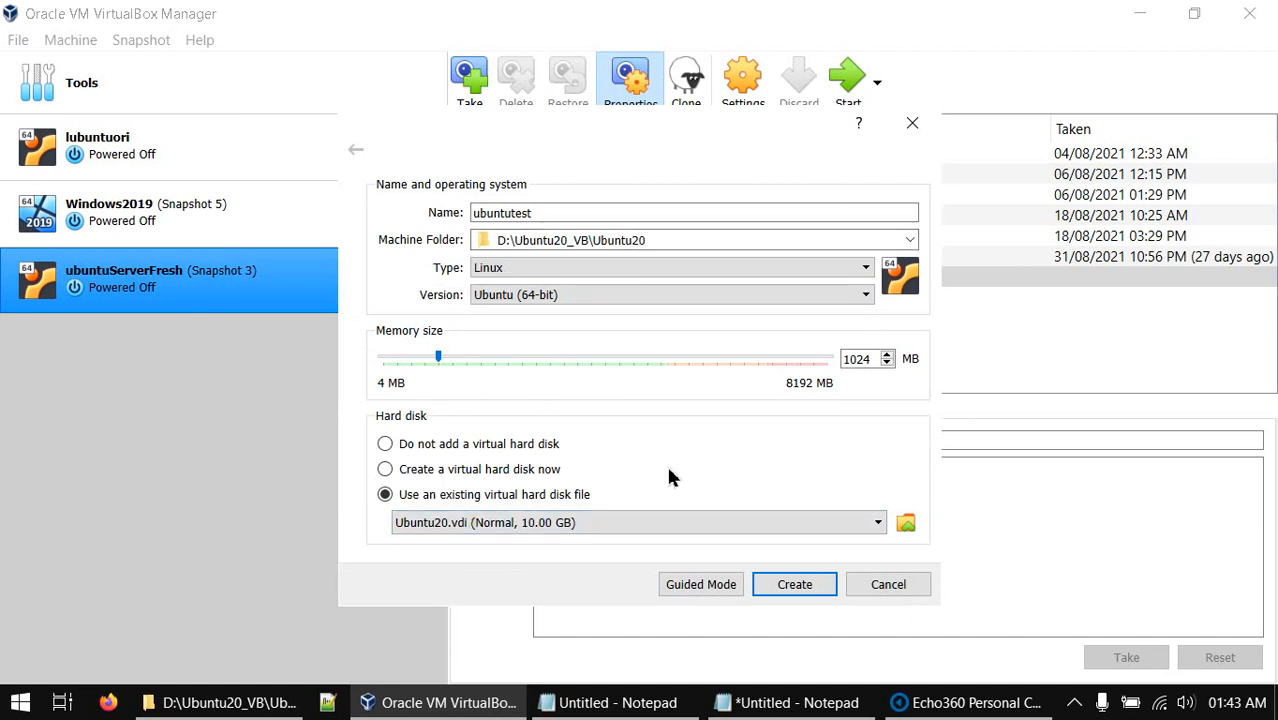
Set memory to 2048 MB, create ubuntutest, and select it in the machine list
left_click_drag(876, 359, 821, 356)
type("2048")
left_click(786, 594)
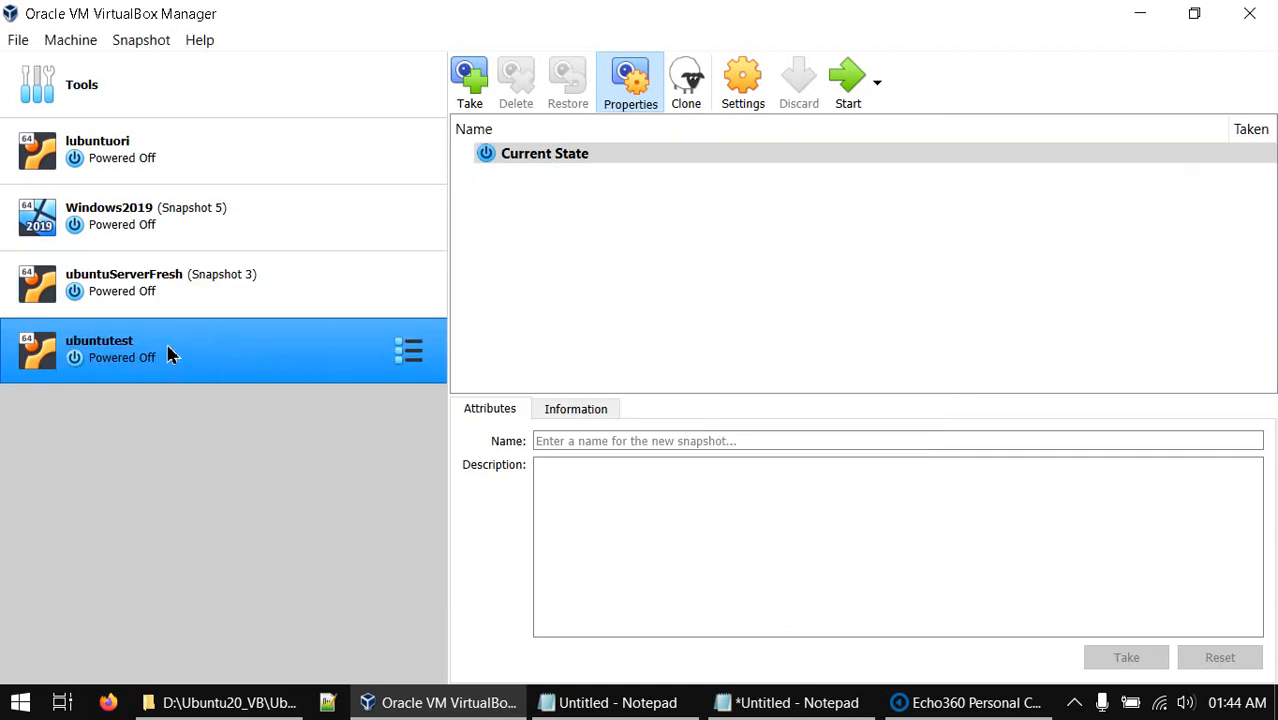
left_click(249, 285, "ctrl")
left_click(249, 286, "ctrl")
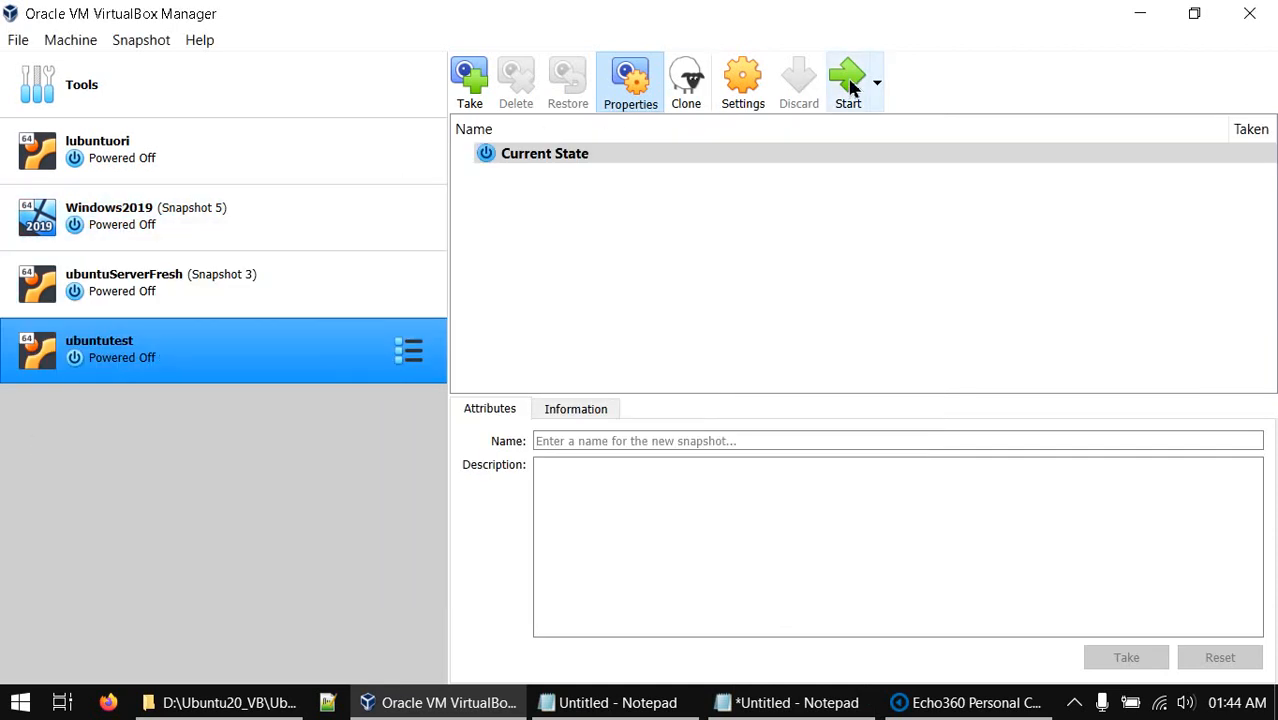
Attach Adapter 1 as a Bridged Adapter on the Intel Dual Band Wireless-AC 8260 and save
right_click(85, 358)
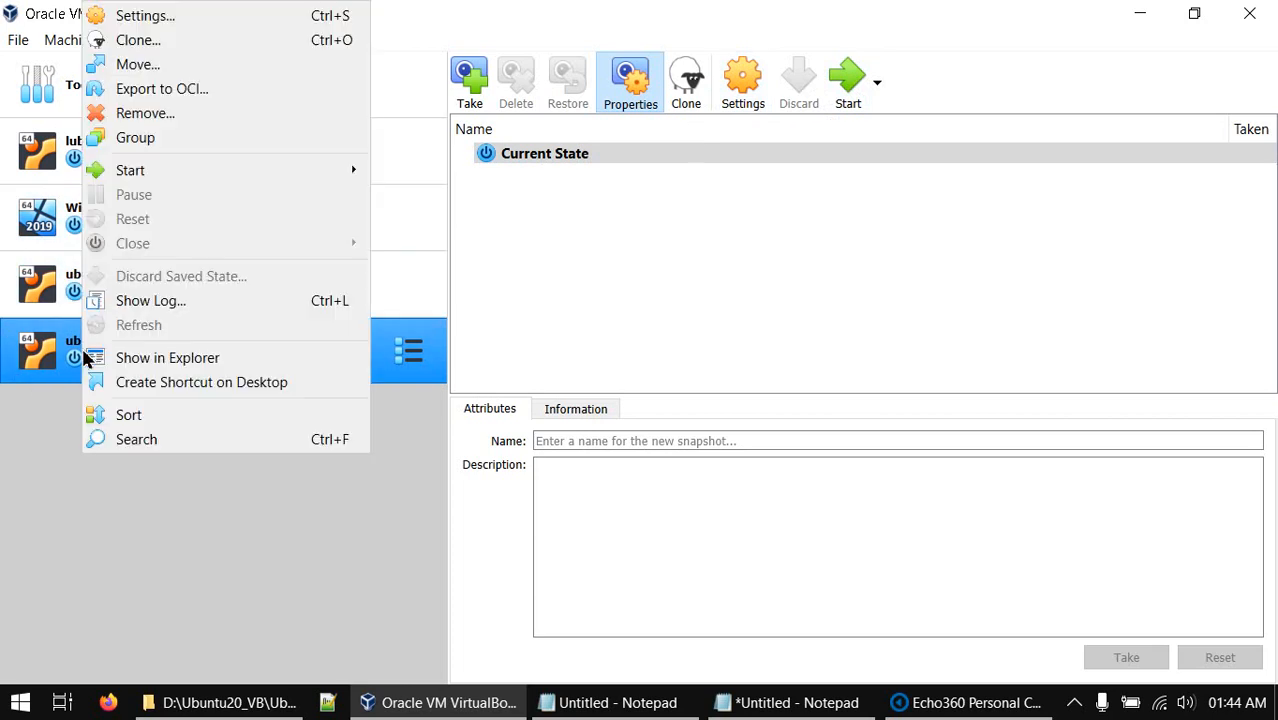
key("Escape")
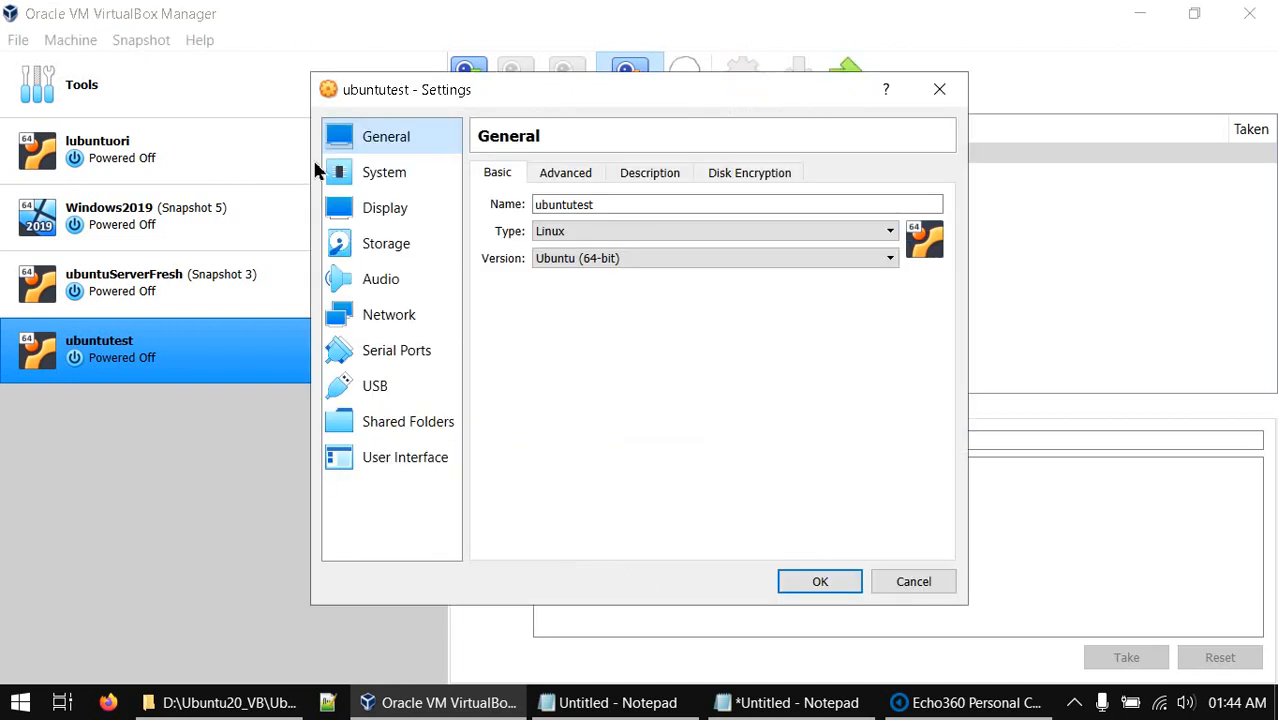
left_click(400, 314)
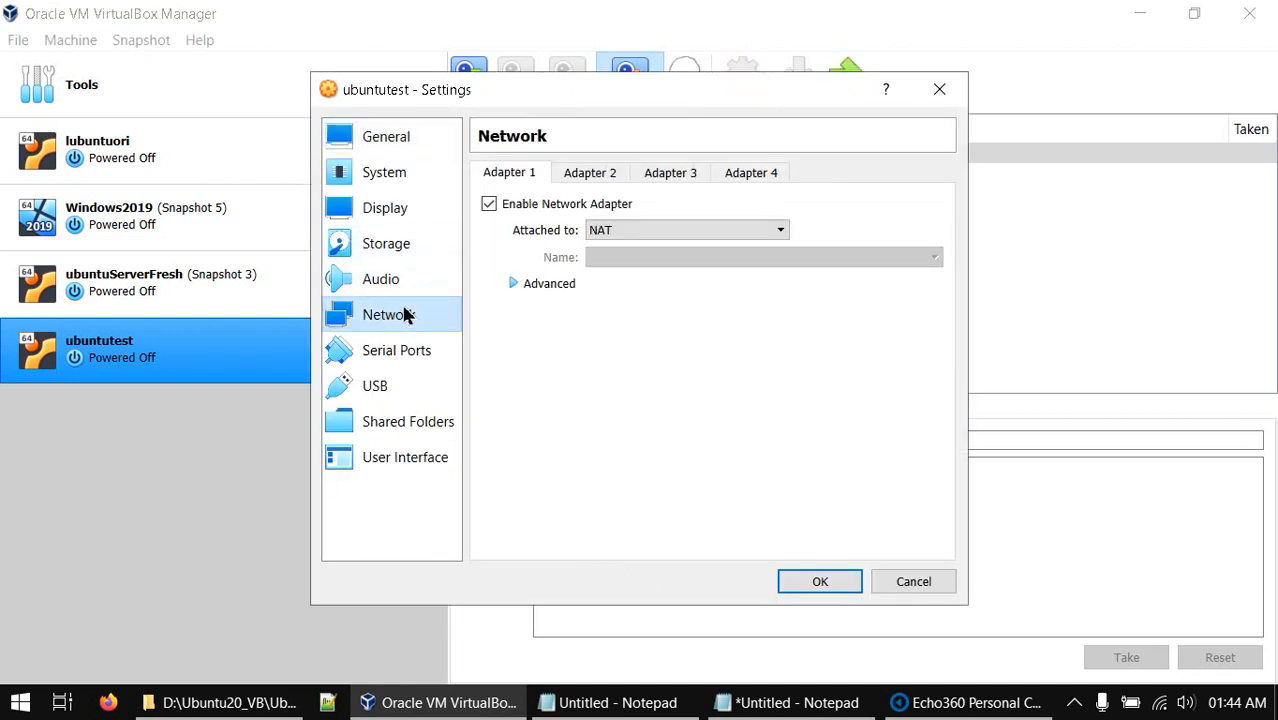
left_click(780, 232)
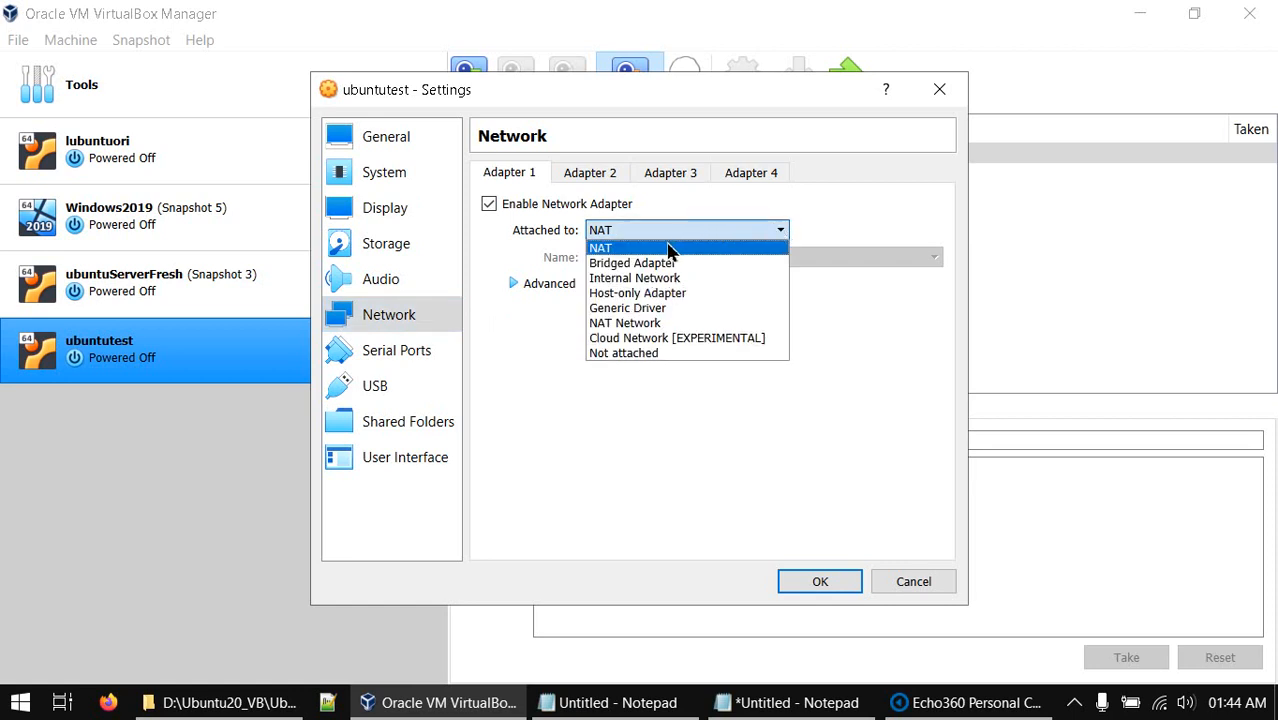
left_click(638, 263)
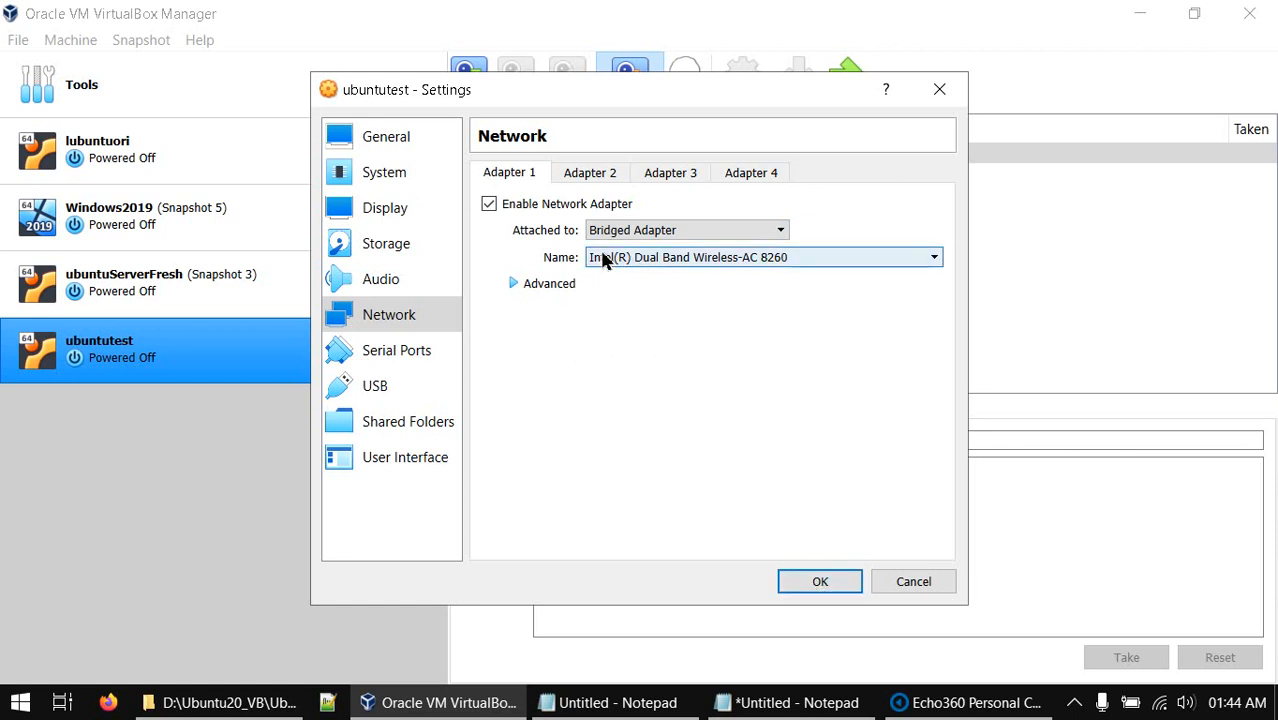
left_click(812, 588)
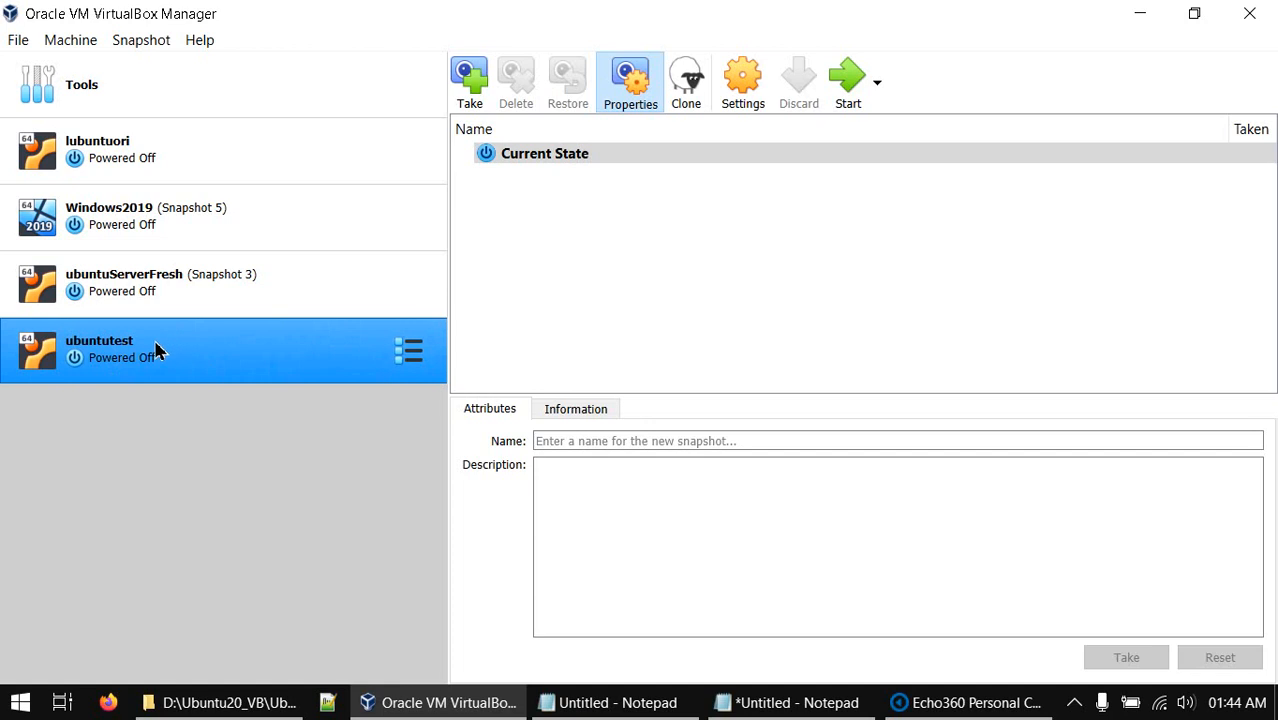
left_click(22, 705)
left_click(22, 705)
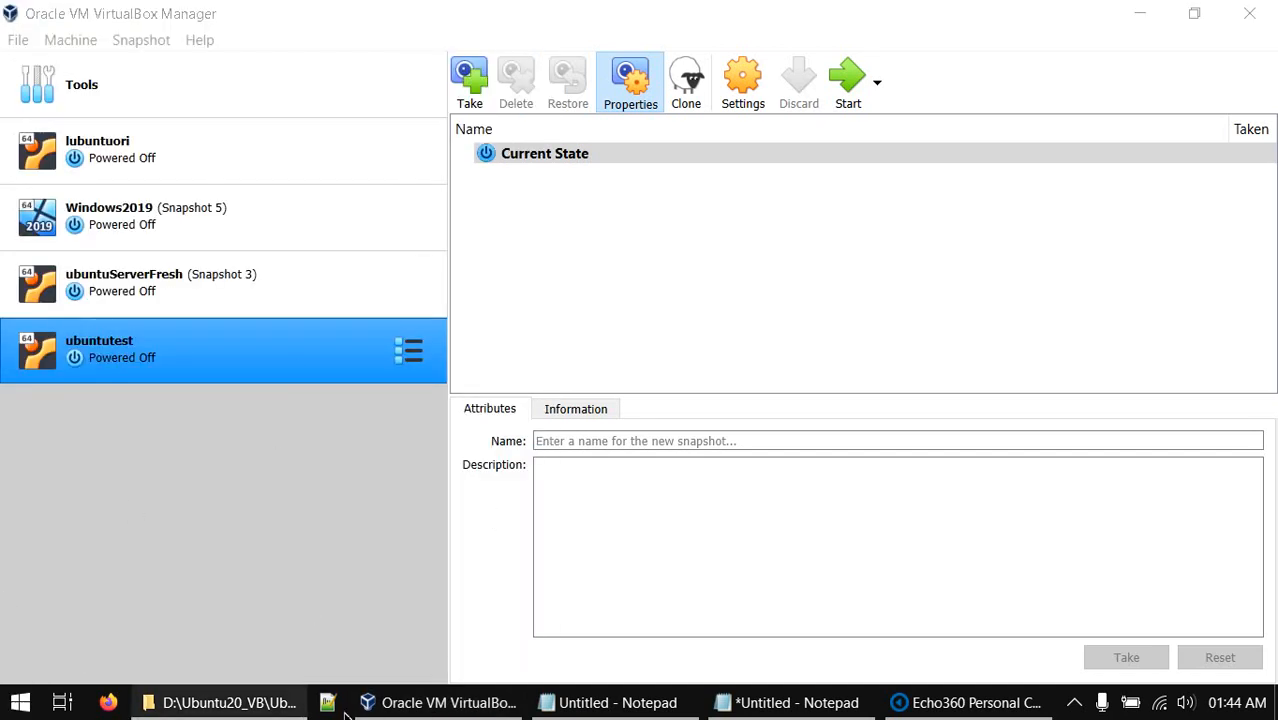
left_click(140, 357)
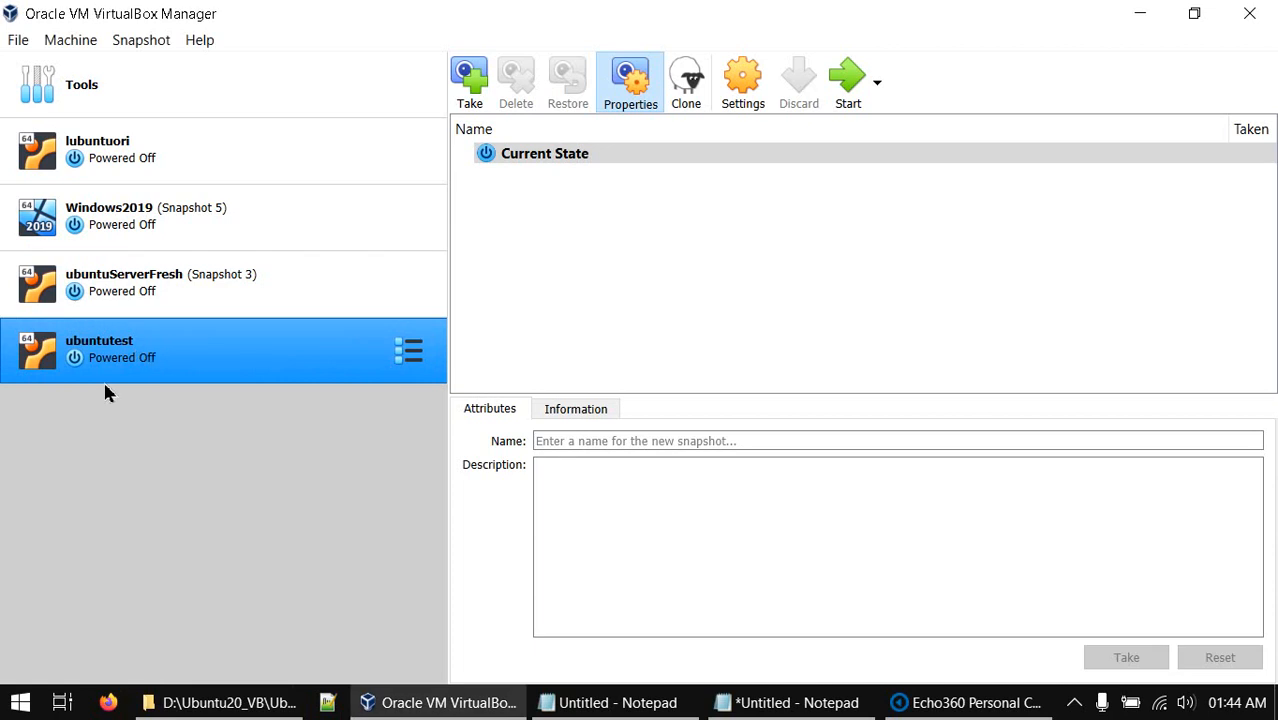
right_click(113, 358)
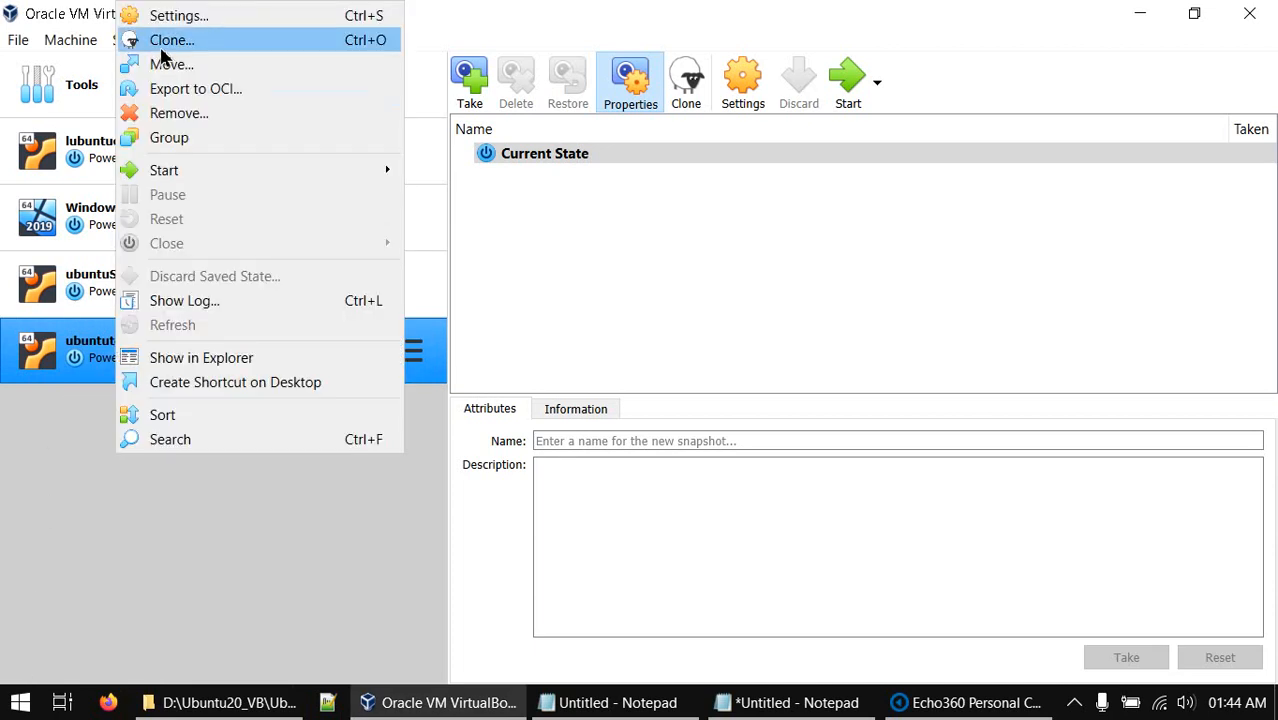
left_click(168, 14)
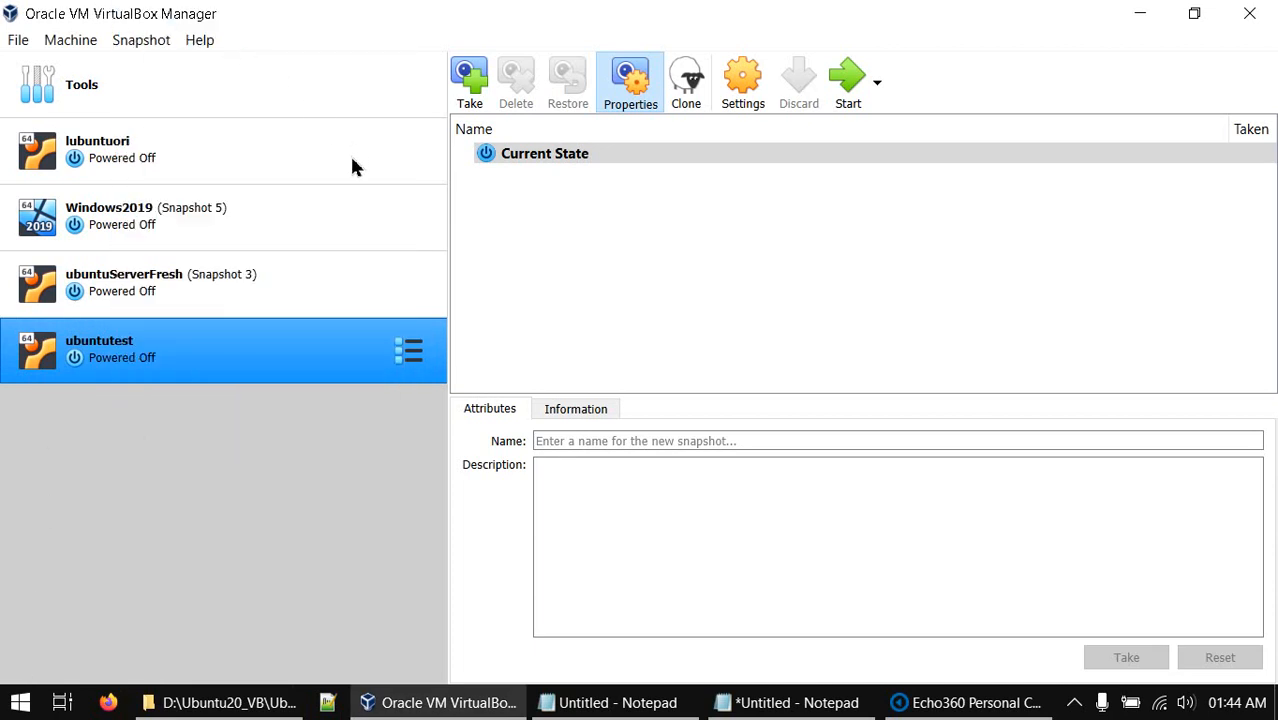
left_click(384, 312)
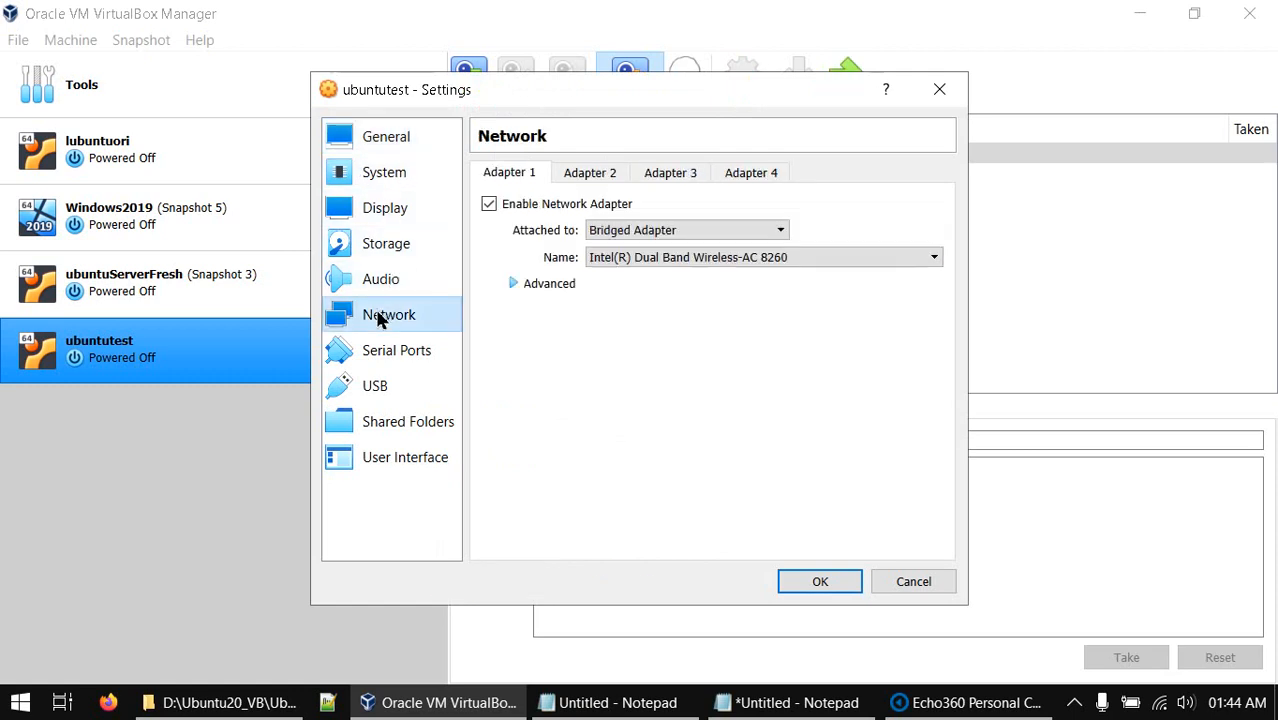
left_click(815, 581)
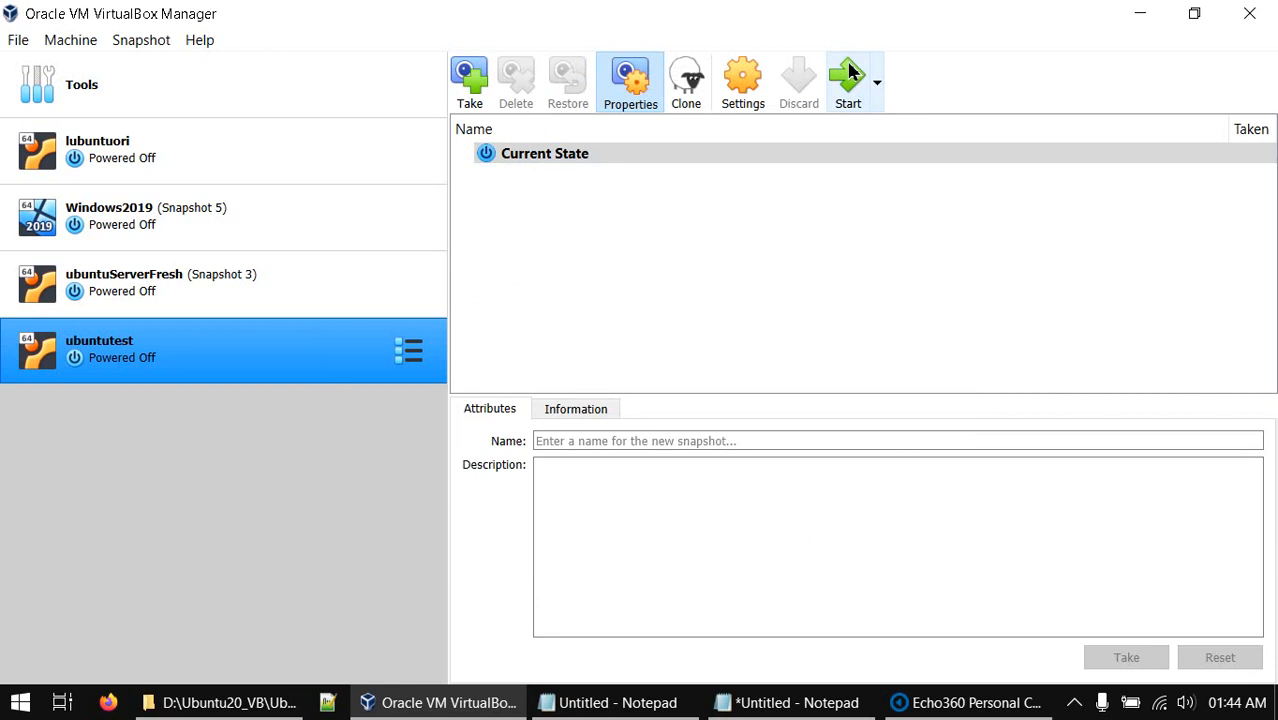
Start the ubuntutest virtual machine with the green Start arrow
left_click(852, 72)
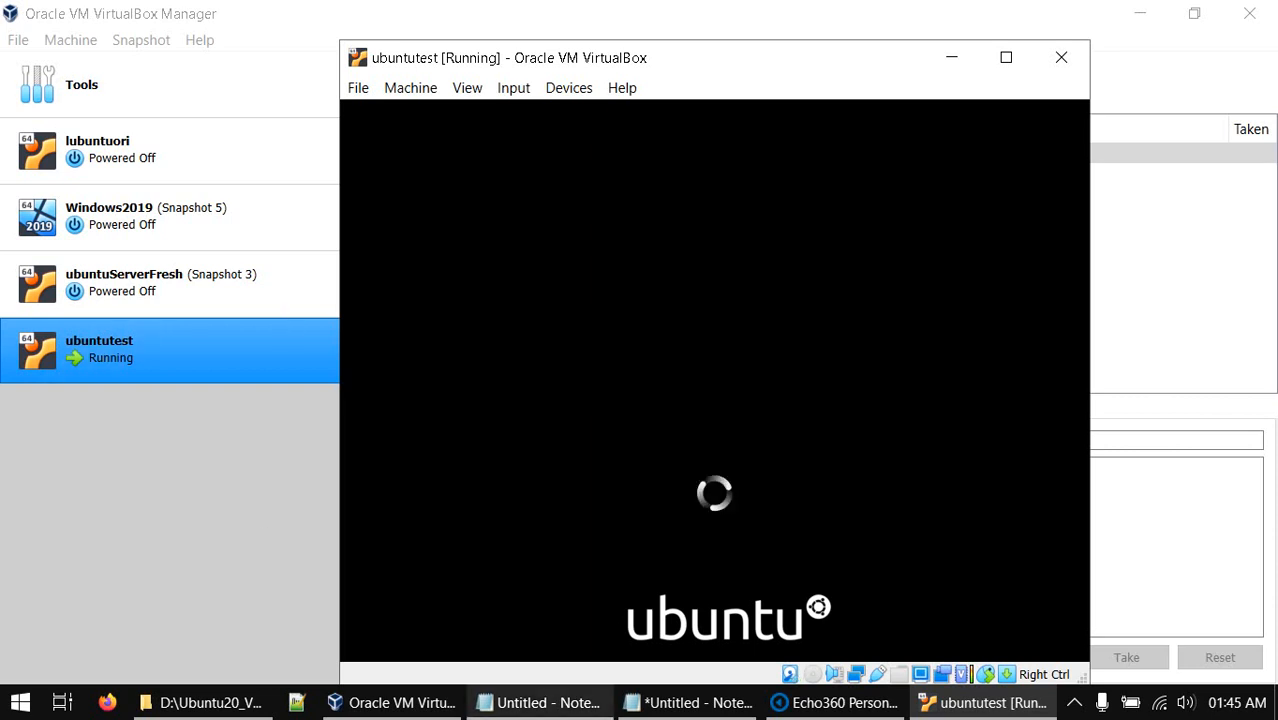
left_click(648, 708)
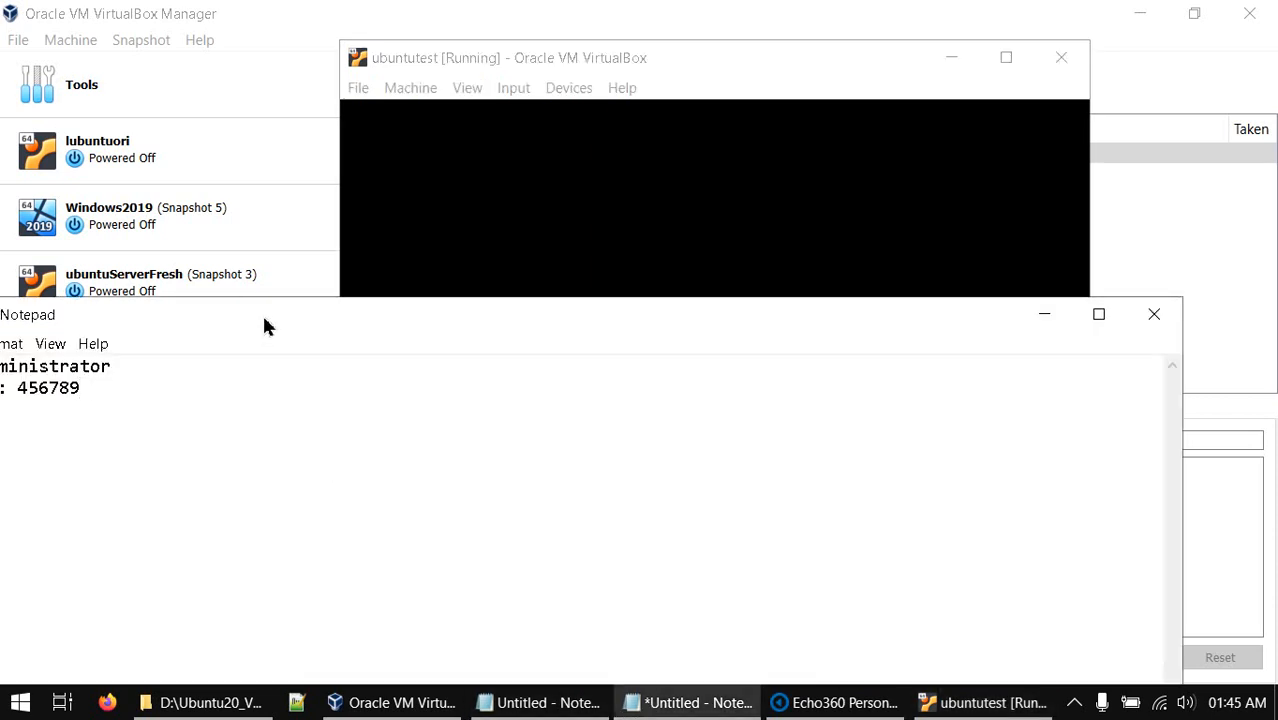
left_click_drag(263, 315, 490, 142)
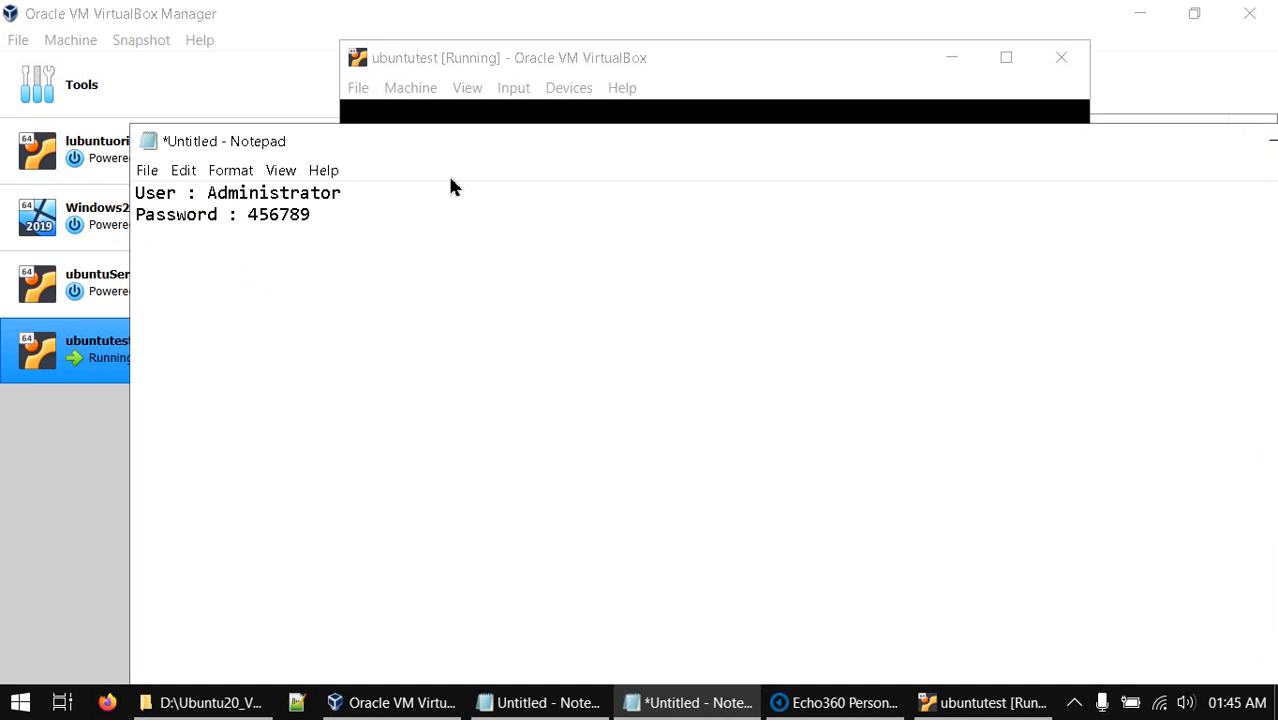
left_click_drag(250, 237, 335, 238)
left_click_drag(786, 150, 559, 308)
left_click(1034, 309)
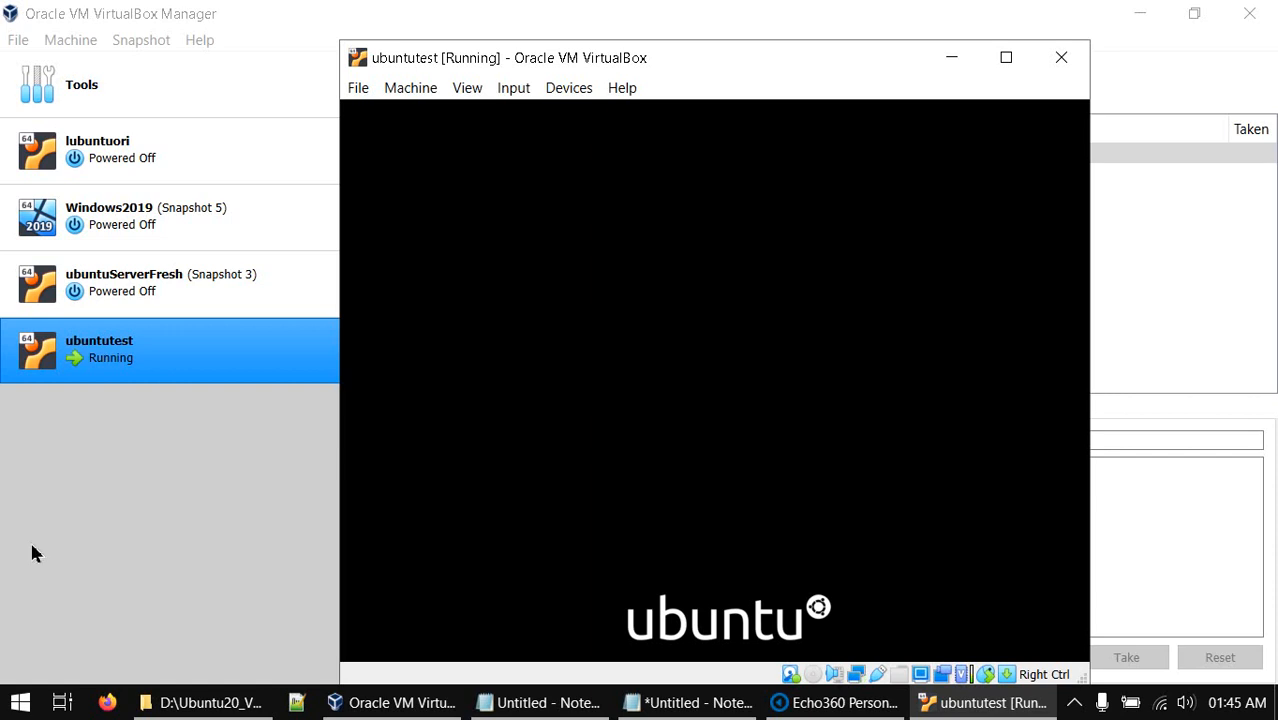
Maximize the running ubuntutest window showing the Ubuntu boot splash
left_click(1003, 57)
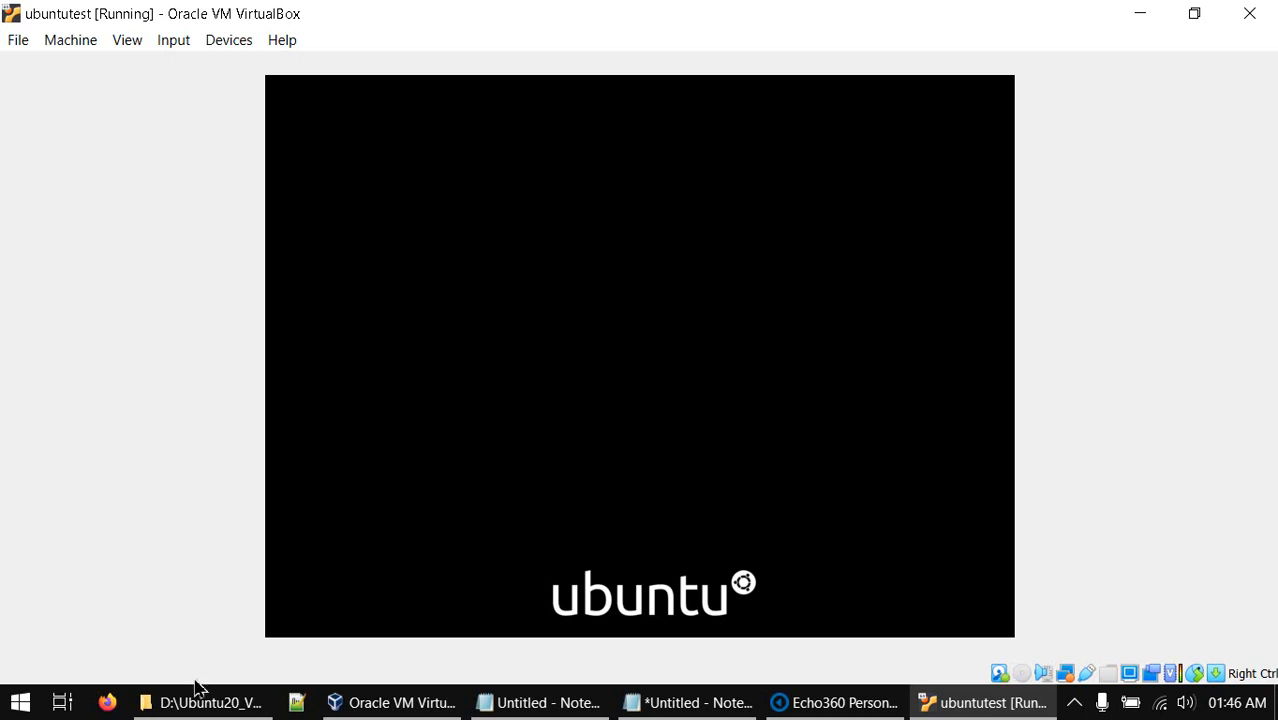
left_click(760, 695)
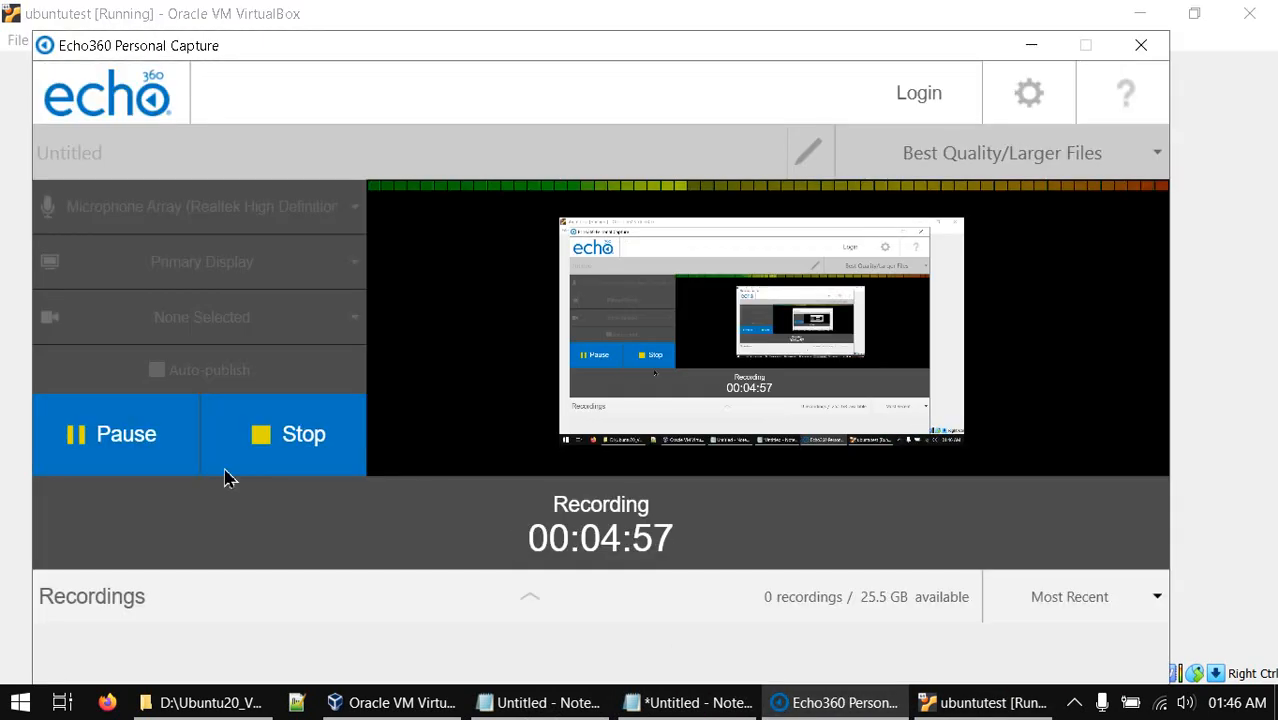